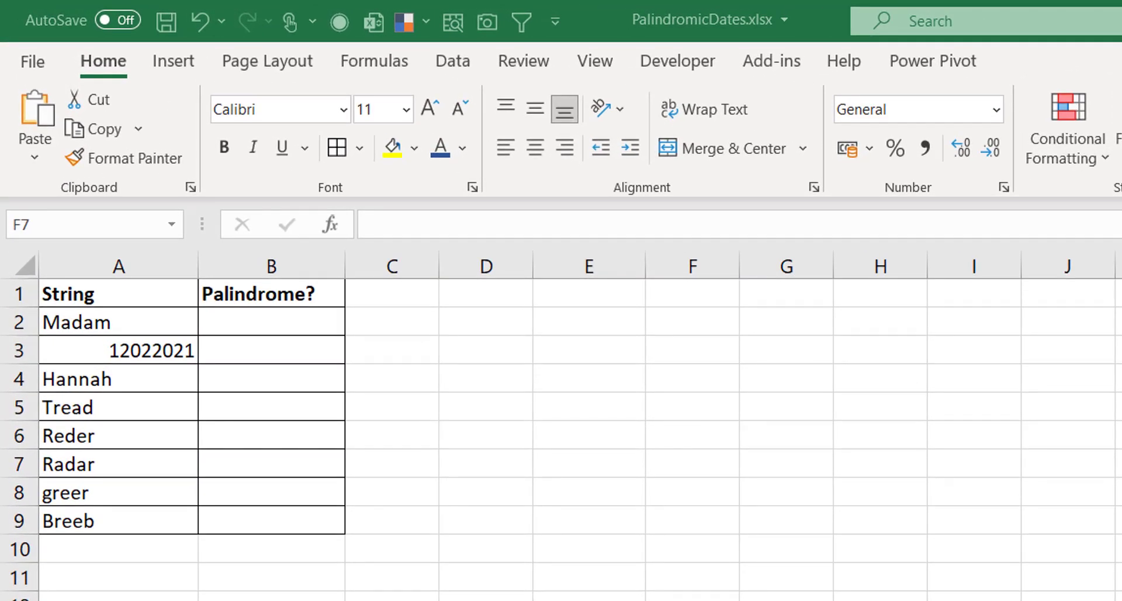
# Test =TODAY()-1 in E3 to show yesterday's date, then clear it
pyautogui.click(596, 348)
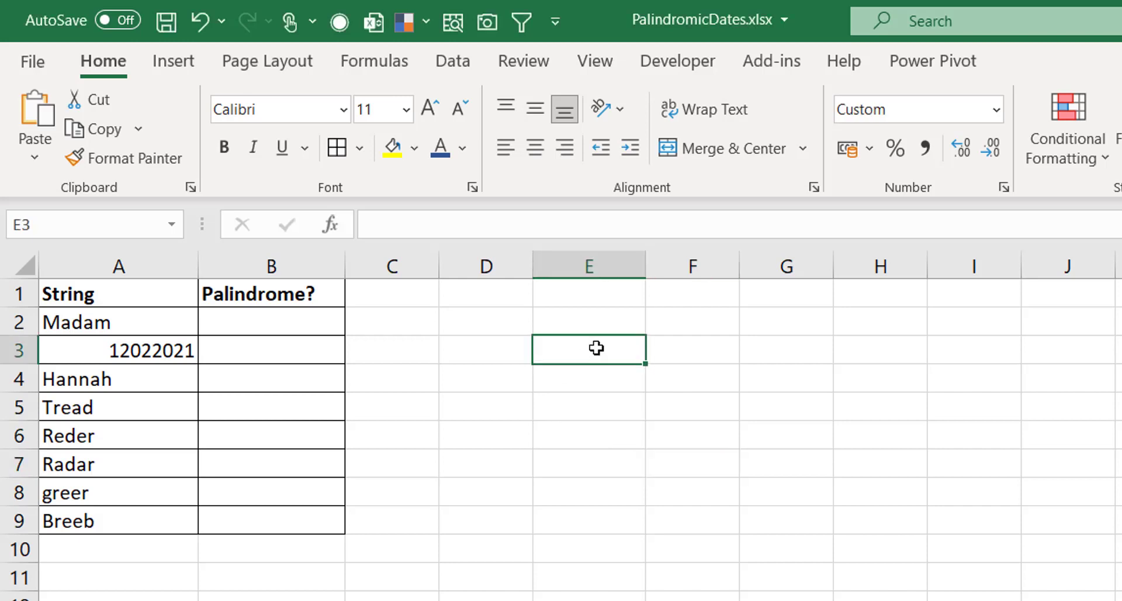
pyautogui.write('=today')
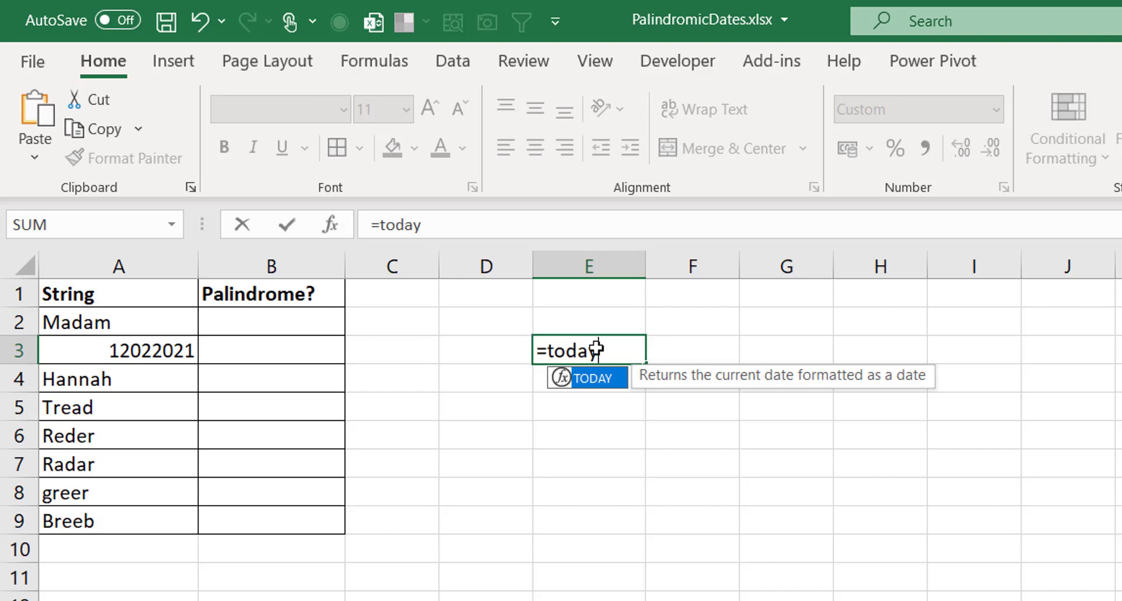
pyautogui.press('Tab')
pyautogui.write(')-1')
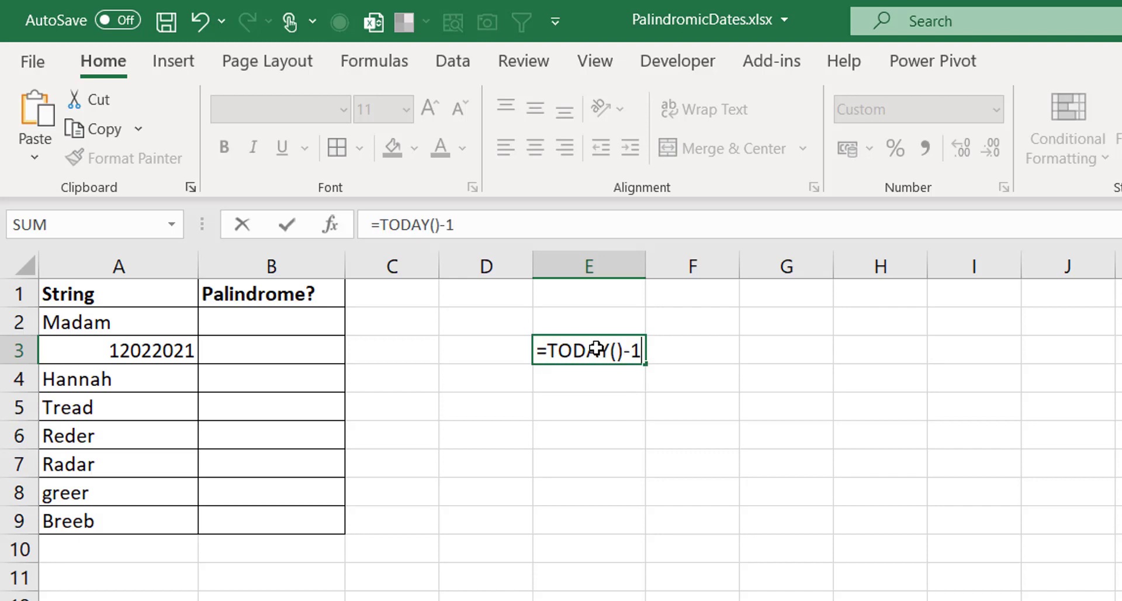
pyautogui.hotkey('ctrl', 'Return')
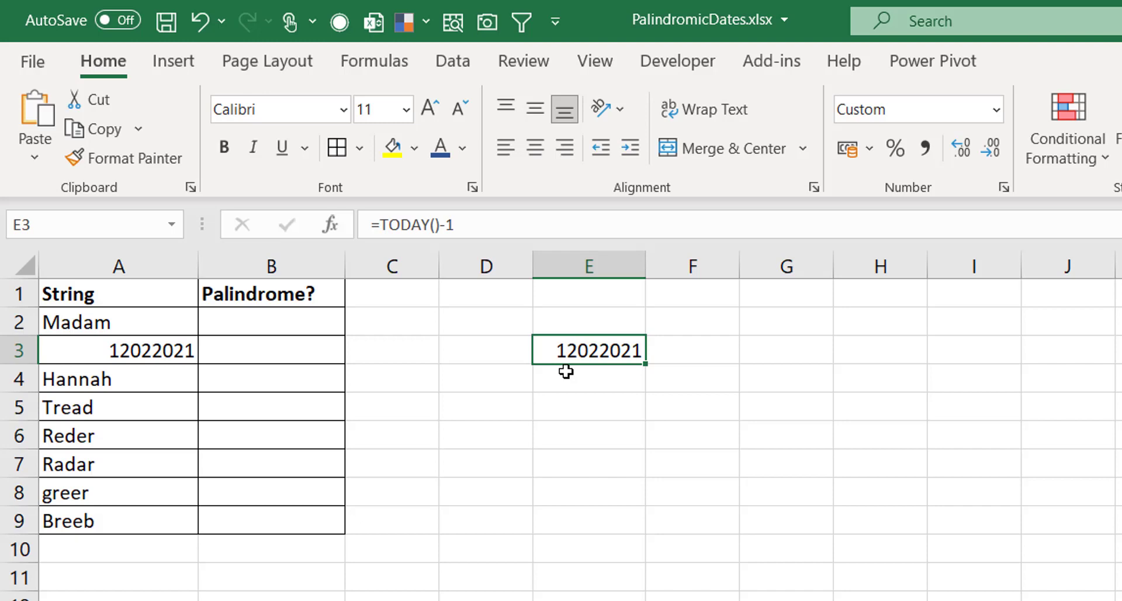
pyautogui.press('Delete')
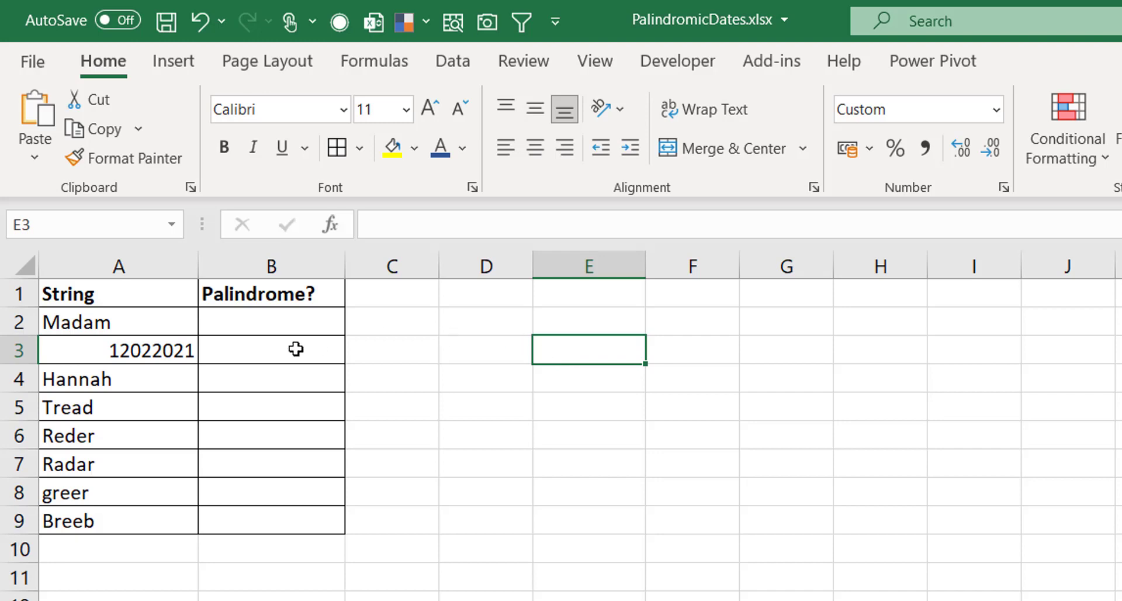
# Begin B2's formula as =MID(A2,SEQUENCE(len(A2)) to split Madam into characters
pyautogui.click(127, 322)
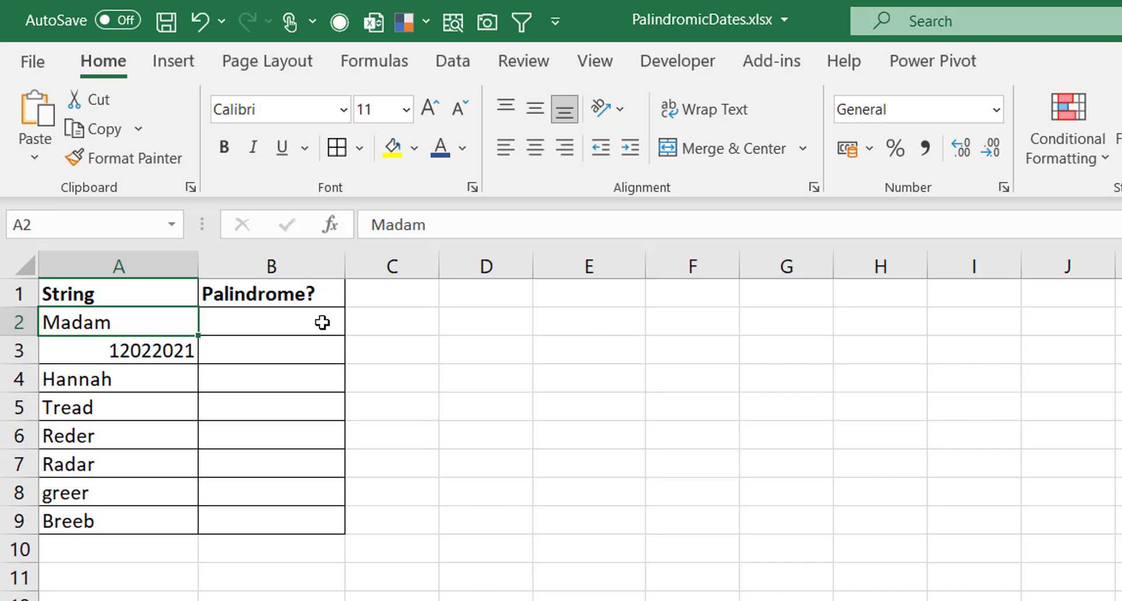
pyautogui.click(322, 322)
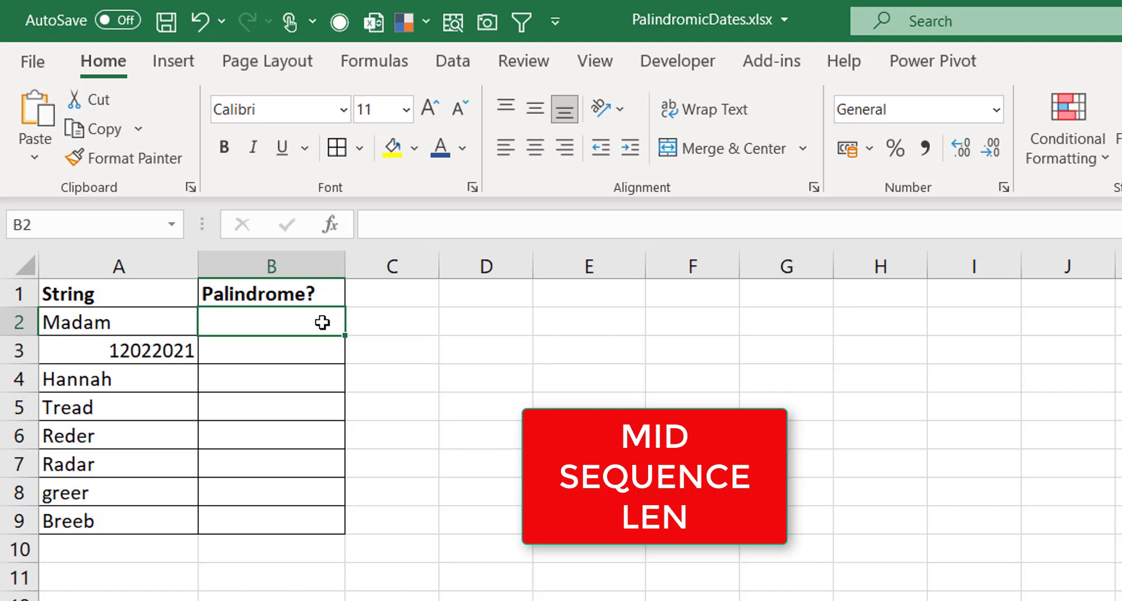
pyautogui.write('=mid')
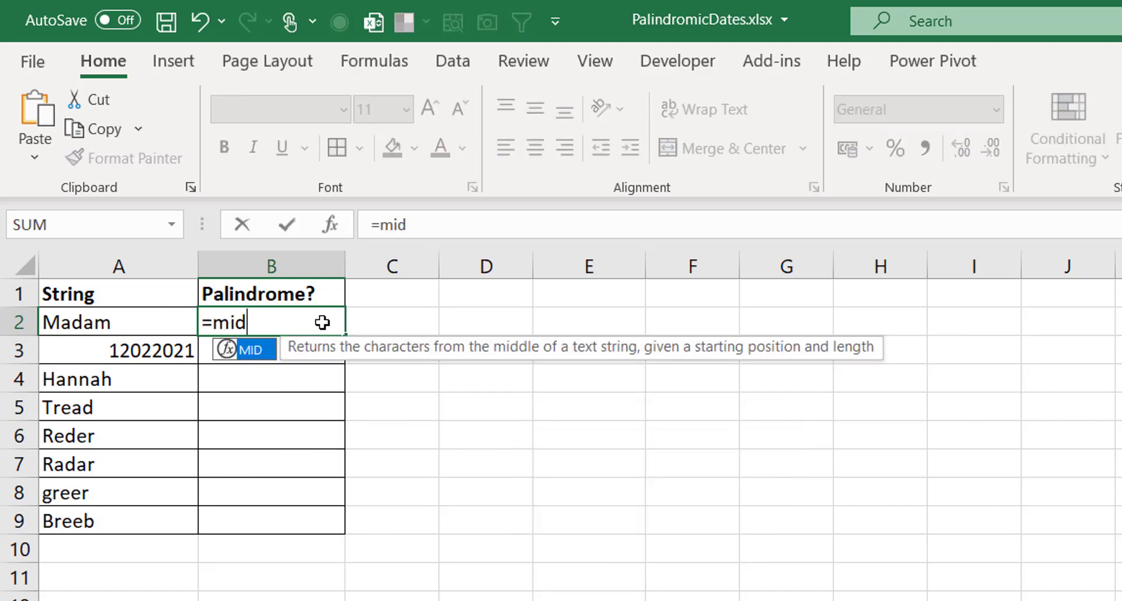
pyautogui.press('Tab')
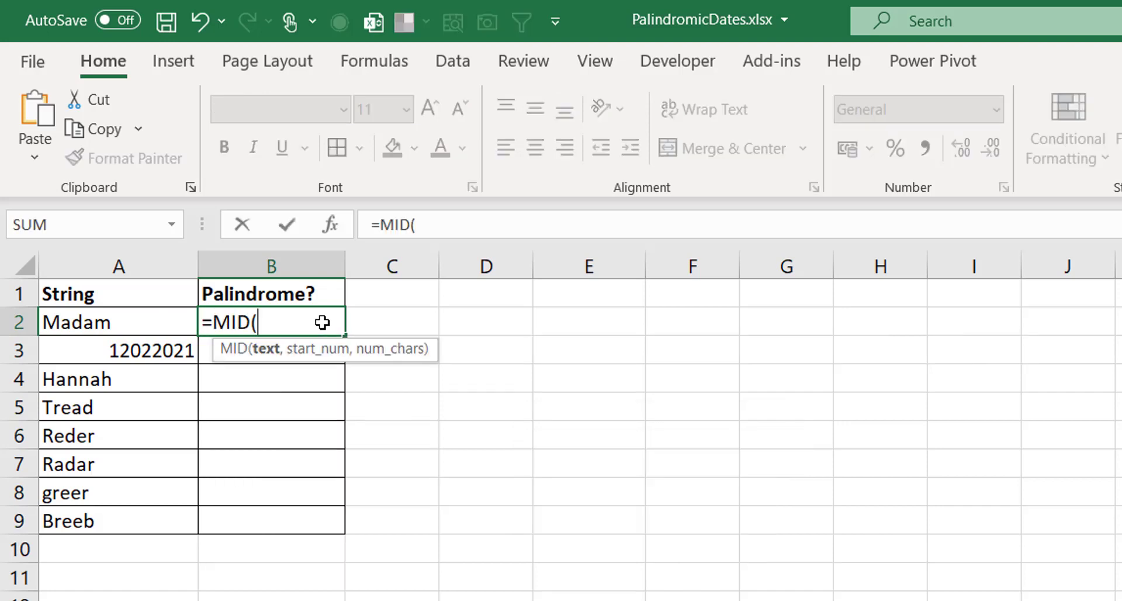
pyautogui.click(106, 319)
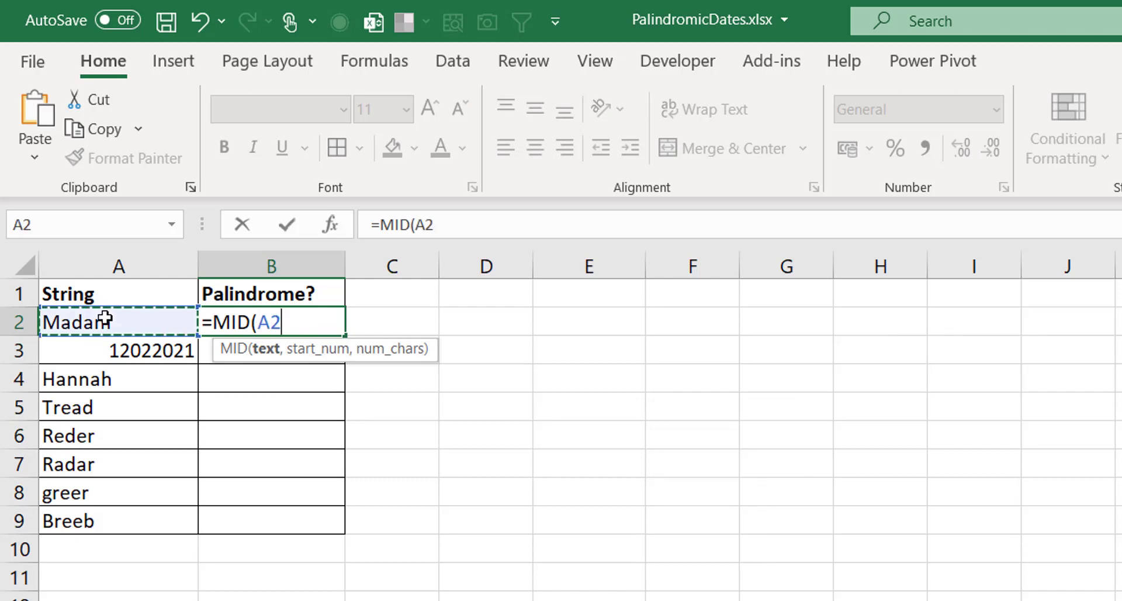
pyautogui.write(',')
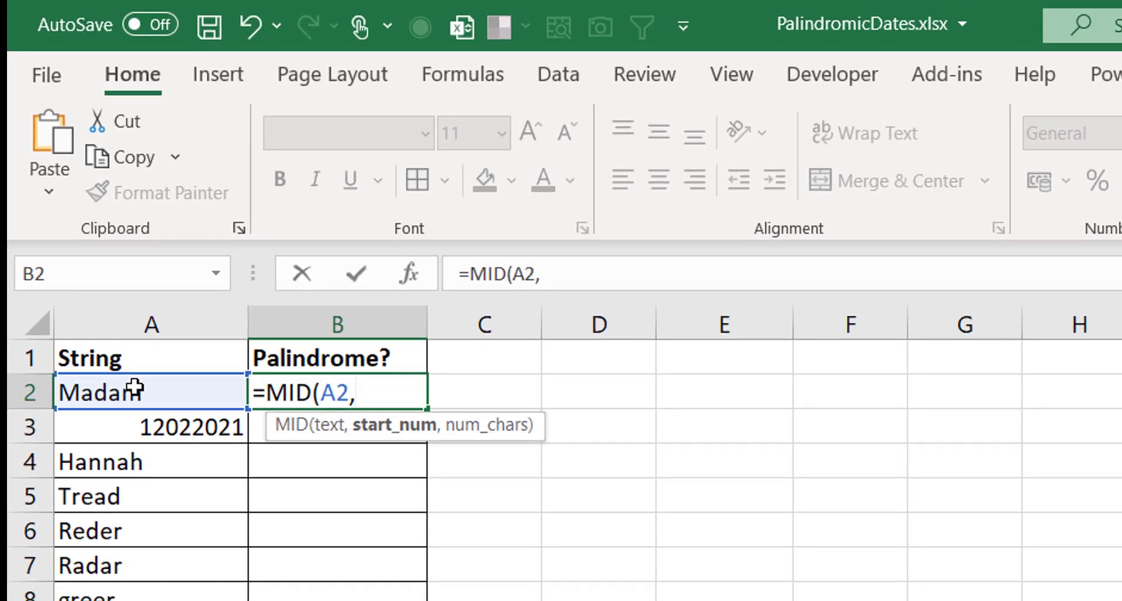
pyautogui.write('sequenc')
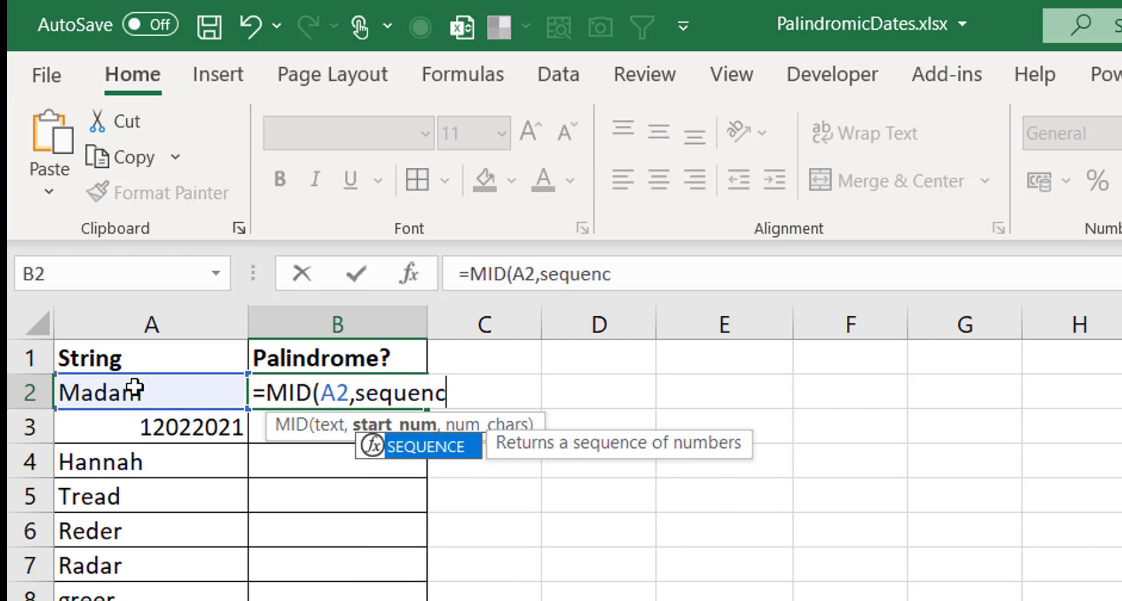
pyautogui.press('Tab')
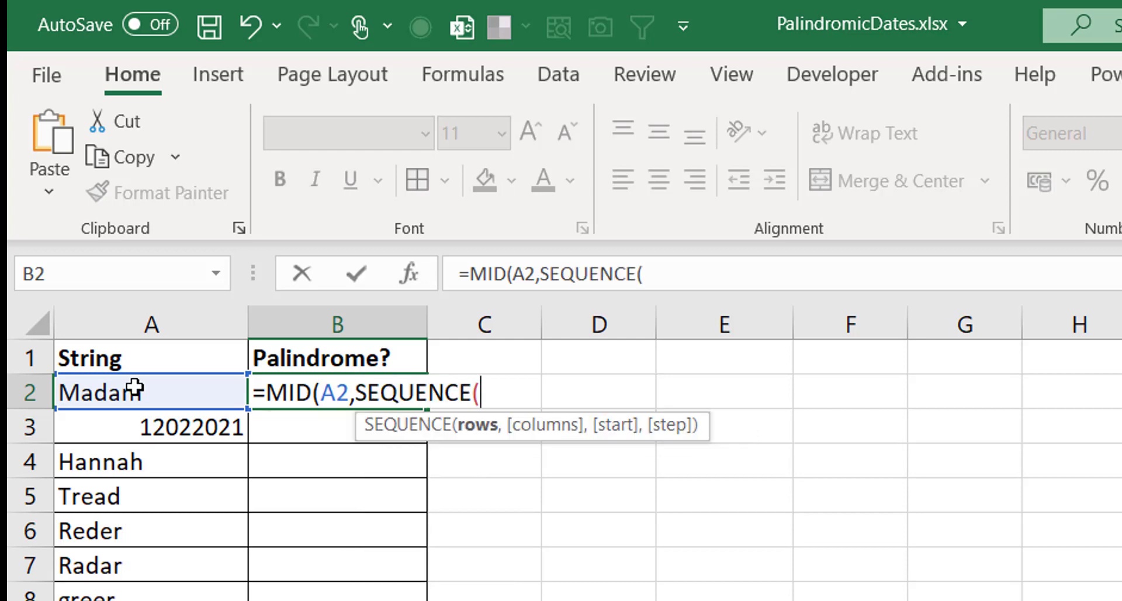
pyautogui.write('len')
pyautogui.write('(A2')
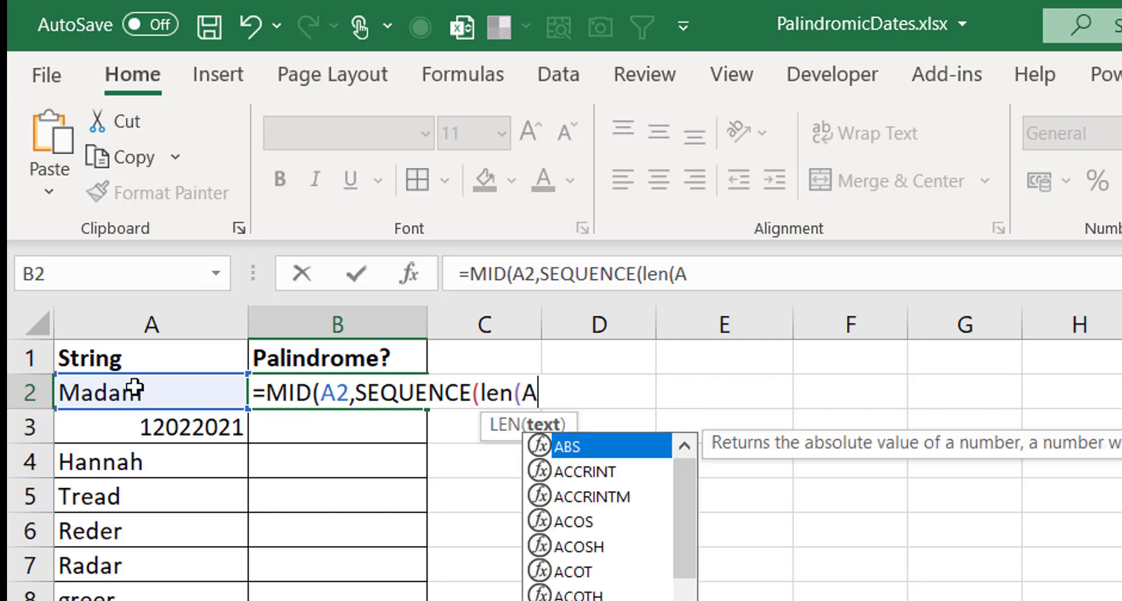
pyautogui.write('))')
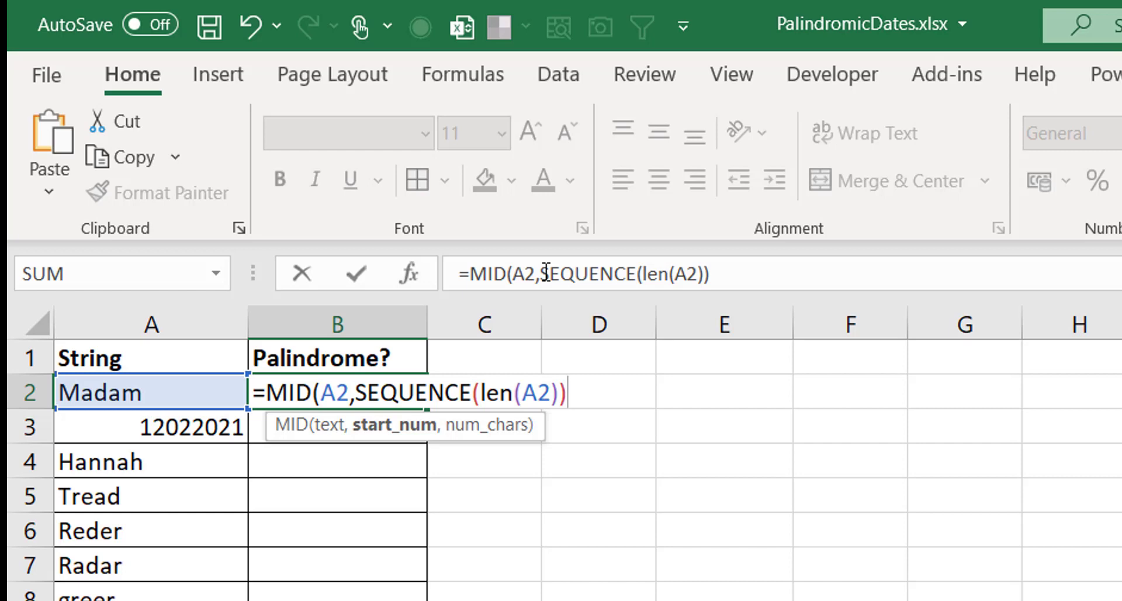
# Preview SEQUENCE(len(A2)) as a number list with F9, undo, and finish MID with ,1)
pyautogui.moveTo(540, 274); pyautogui.dragTo(831, 265)
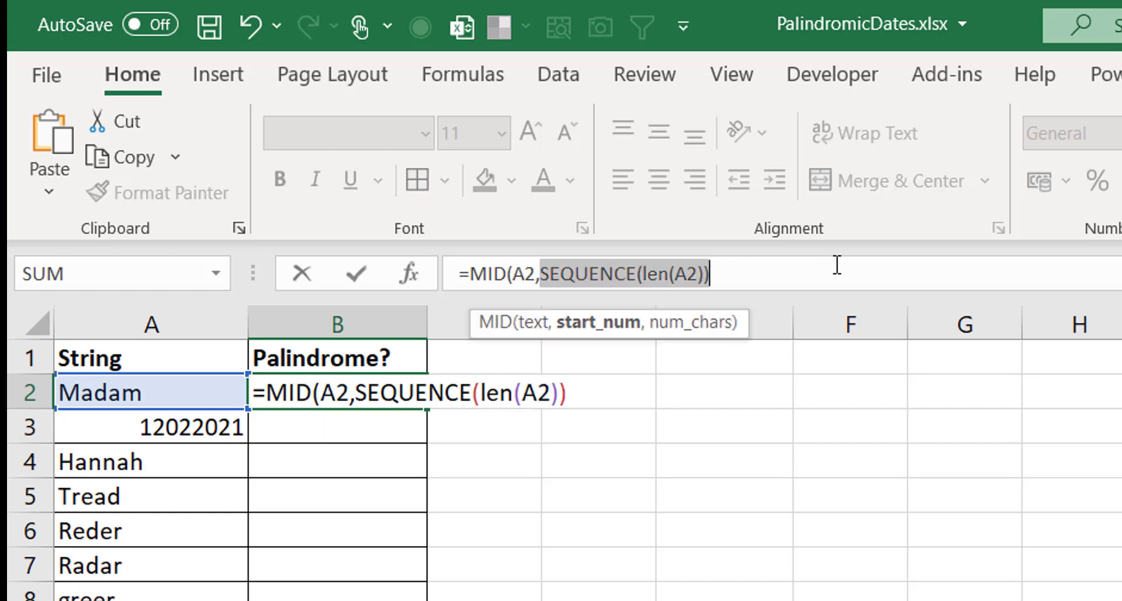
pyautogui.press('F9')
pyautogui.hotkey('ctrl', 'z')
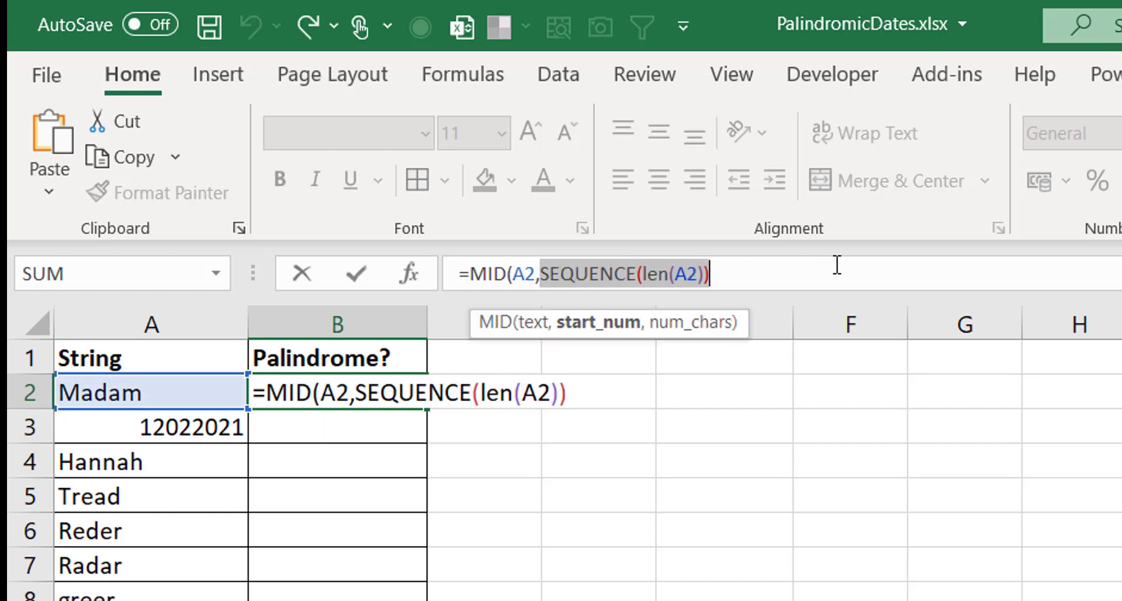
pyautogui.click(756, 280)
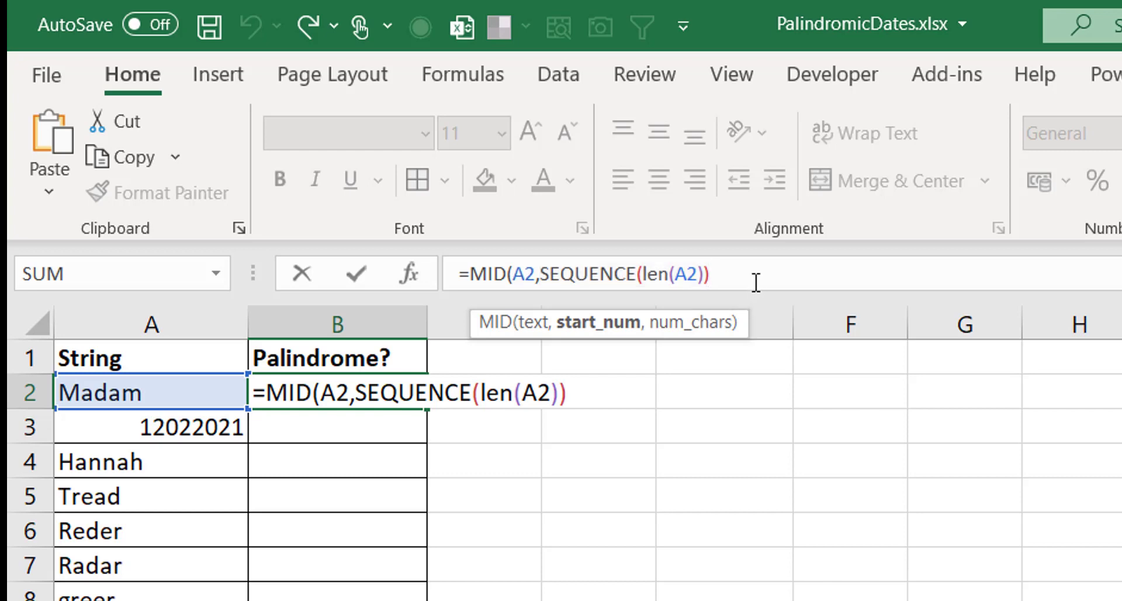
pyautogui.write(',1)')
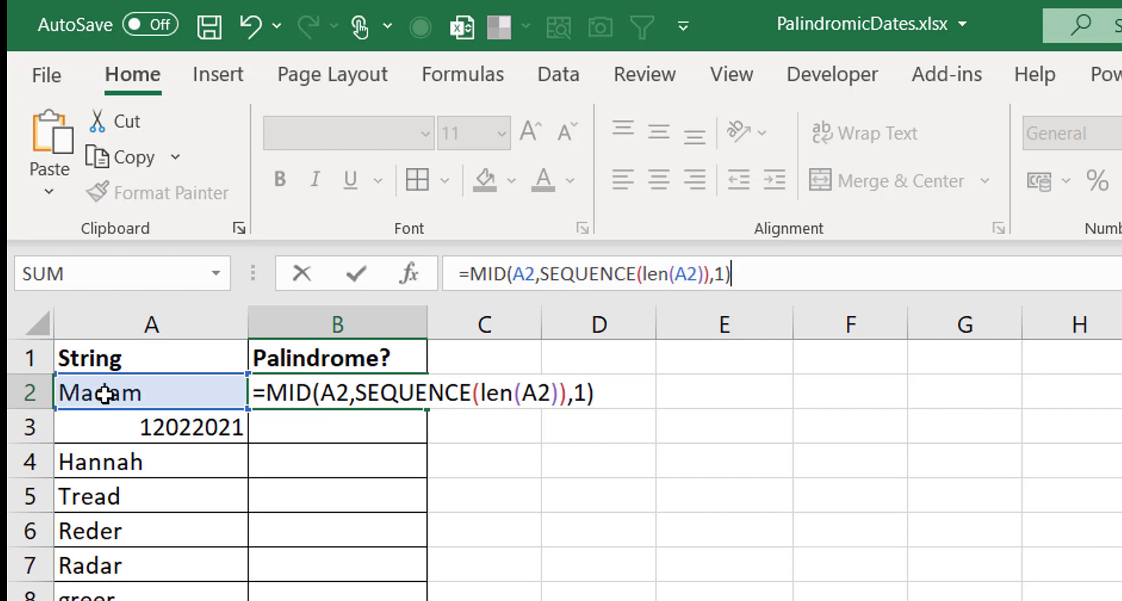
# Preview the MID part as Madam's separate letters, undo, then select the MID expression
pyautogui.moveTo(471, 272); pyautogui.dragTo(802, 287)
pyautogui.press('F9')
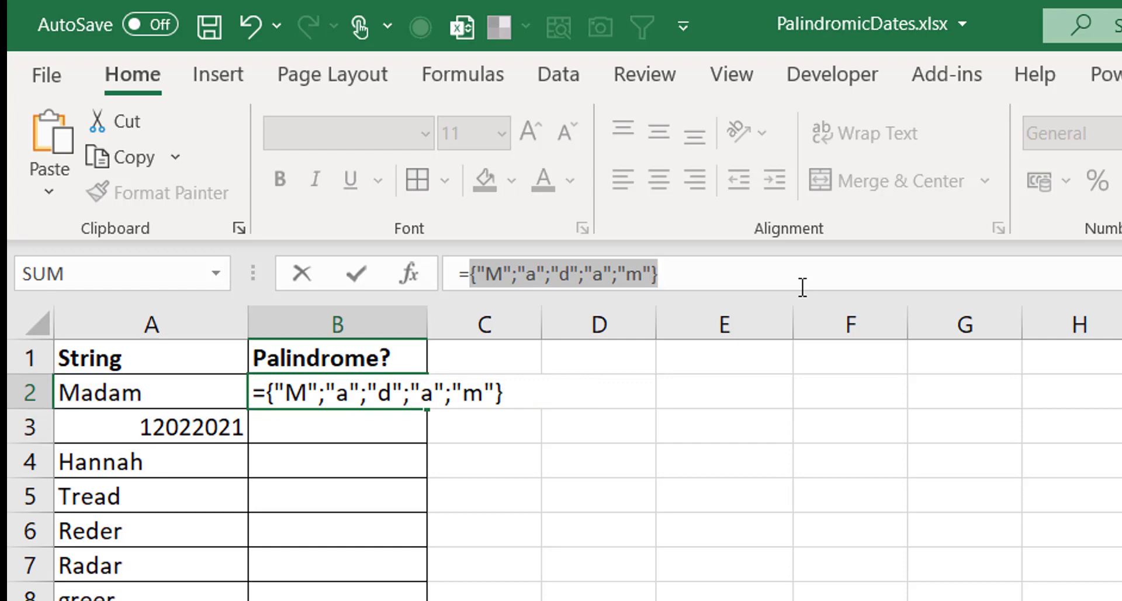
pyautogui.hotkey('ctrl', 'z')
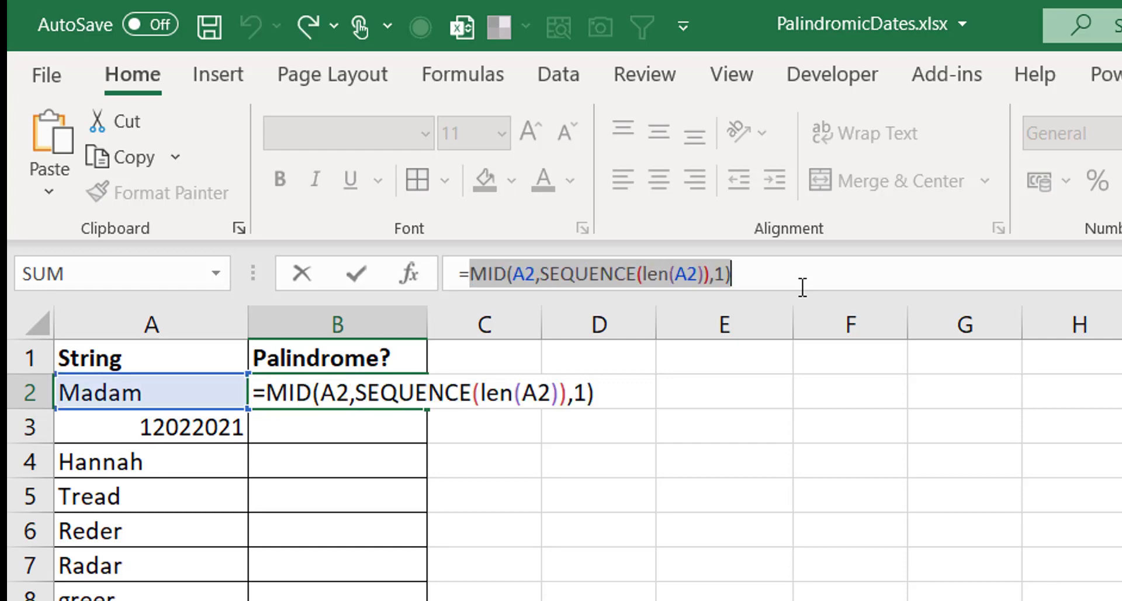
pyautogui.click(758, 277)
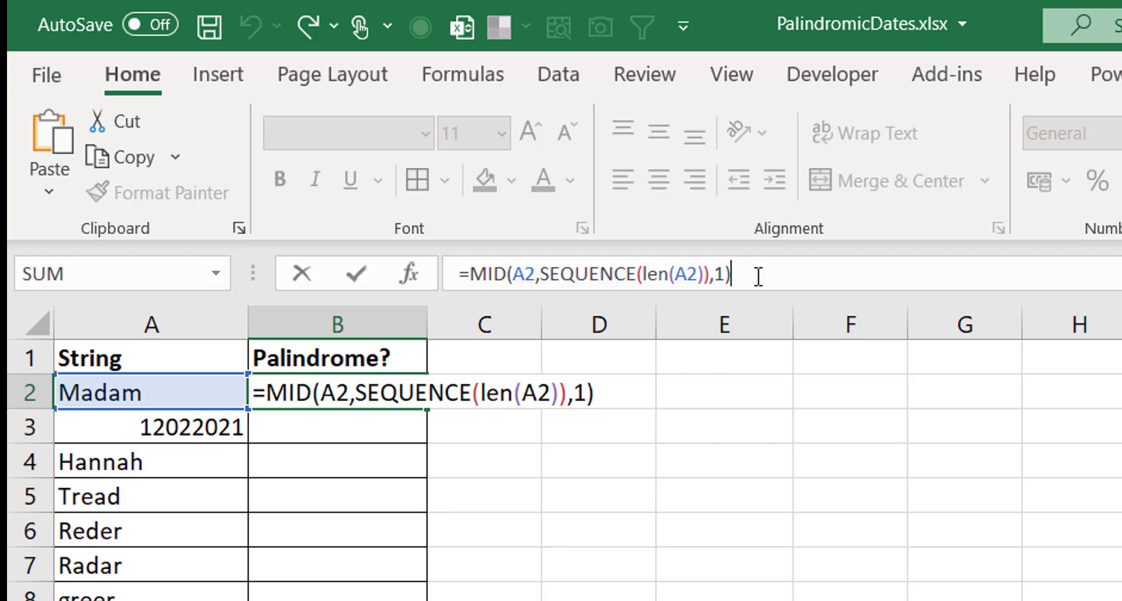
pyautogui.moveTo(470, 275); pyautogui.dragTo(827, 281)
pyautogui.hotkey('ctrl', 'c')
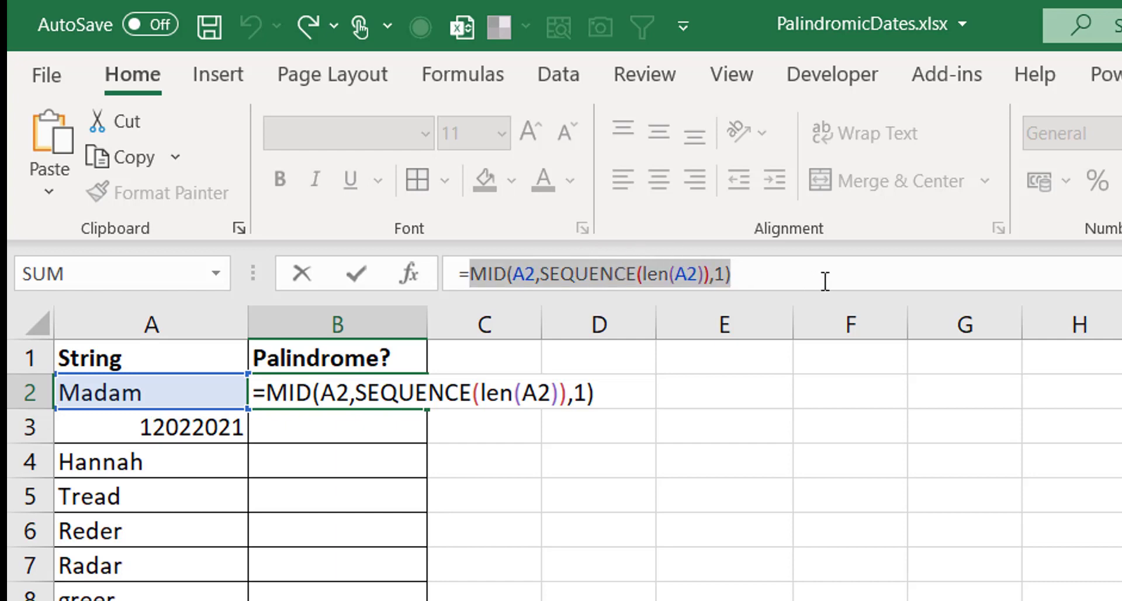
# Append = and a pasted second MID, inserting len(A2)- before its SEQUENCE
pyautogui.click(826, 281)
pyautogui.write('=')
pyautogui.hotkey('ctrl', 'v')
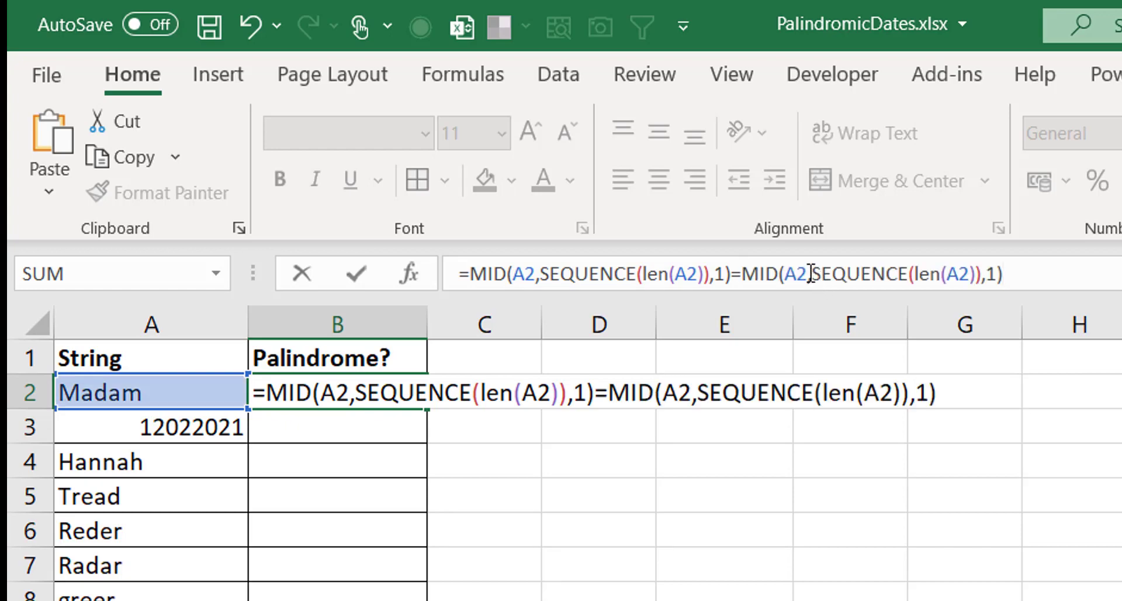
pyautogui.click(810, 274)
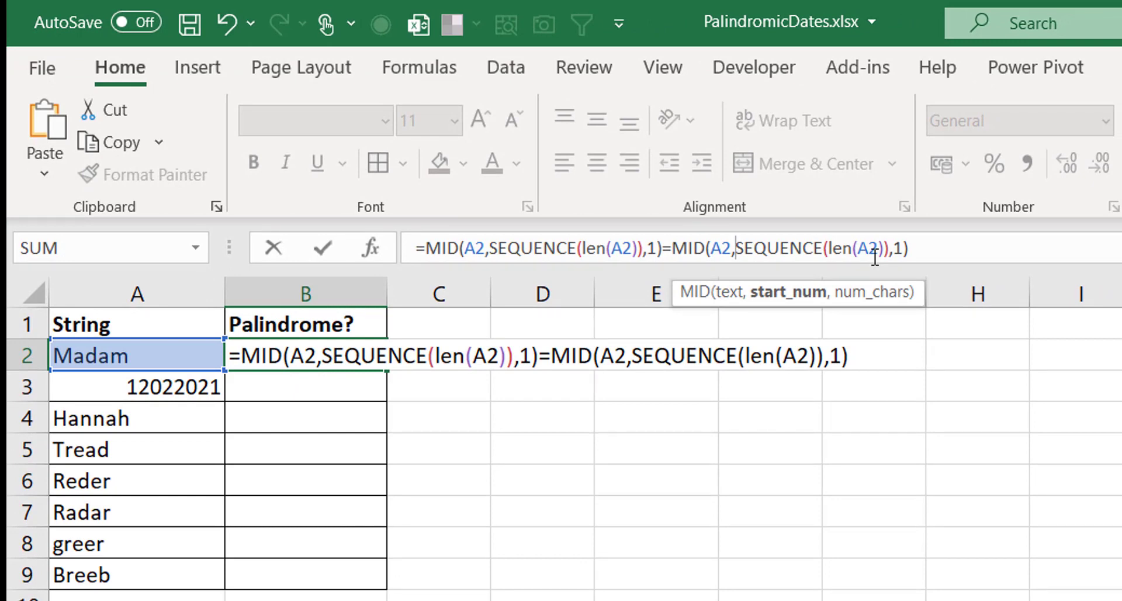
pyautogui.write('len(A2')
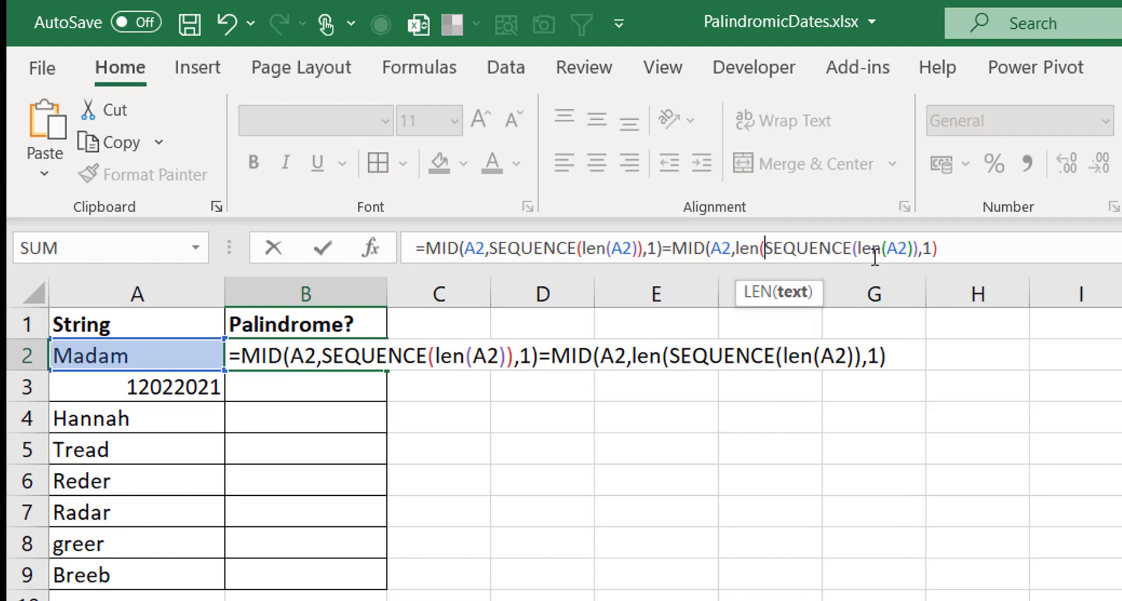
pyautogui.write(')-')
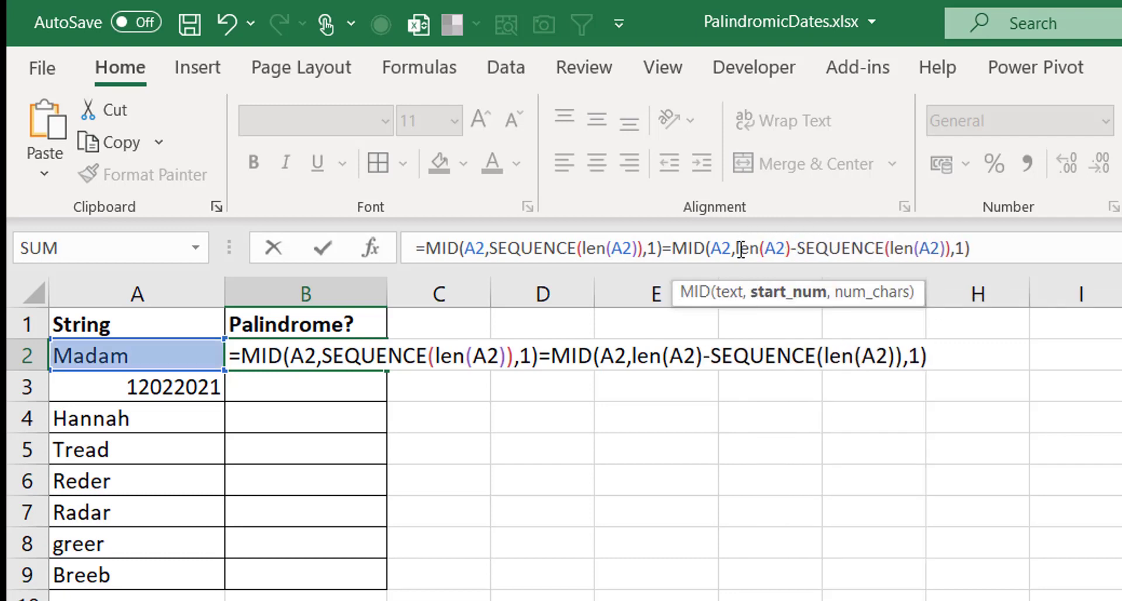
pyautogui.moveTo(738, 249); pyautogui.dragTo(818, 257)
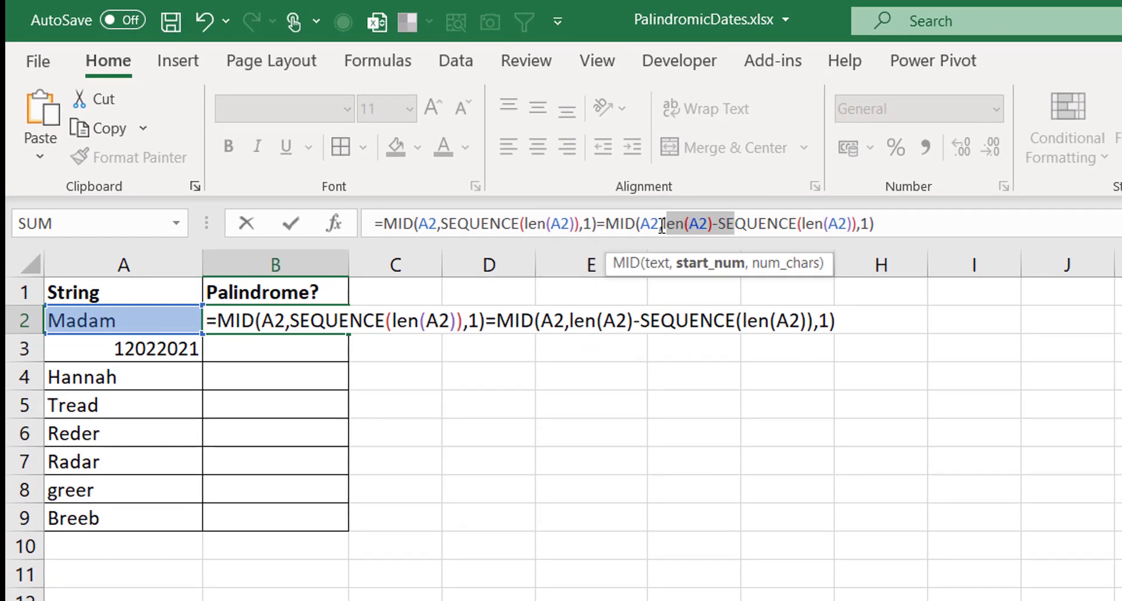
pyautogui.moveTo(663, 225); pyautogui.dragTo(853, 237)
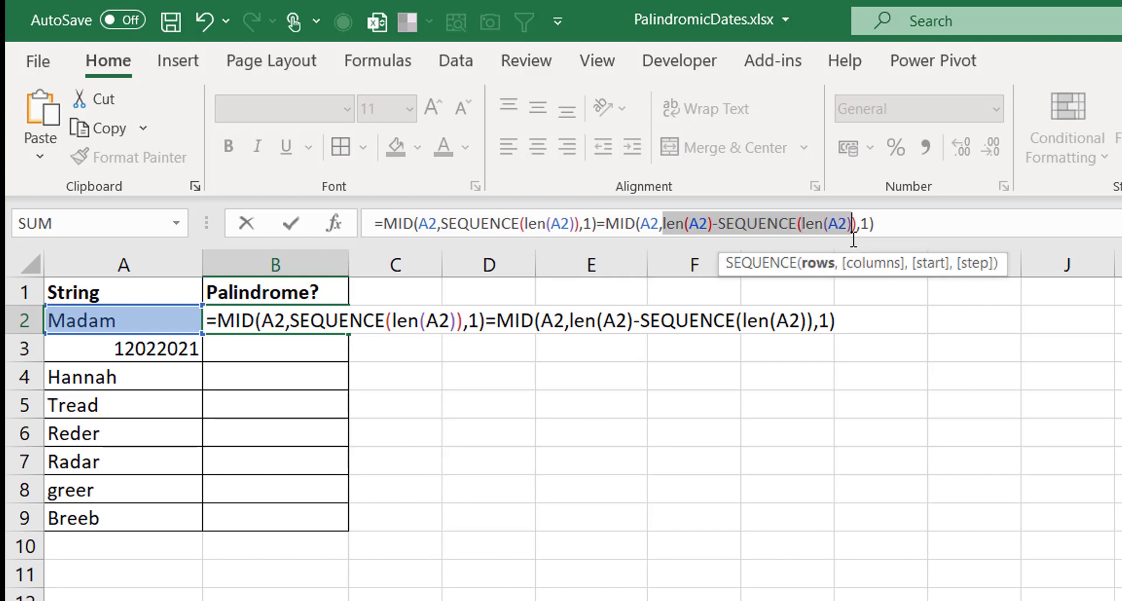
# Evaluate len(A2)-SEQUENCE(len(A2)) with F9, revealing the off-by-one {4;3;2;1;0}, then undo
pyautogui.press('F9')
pyautogui.press('Return')
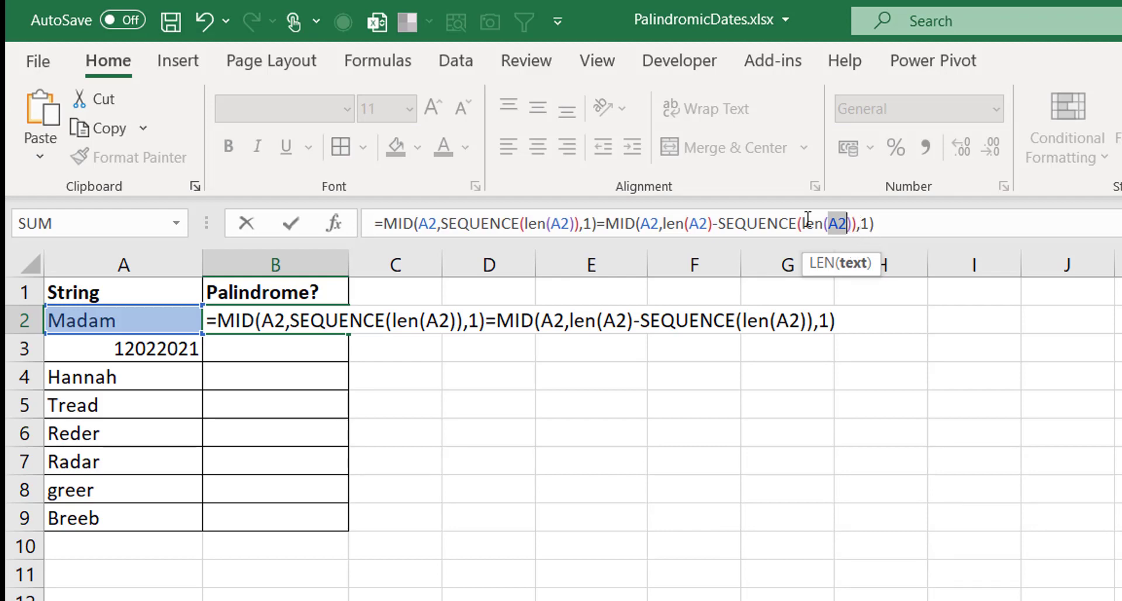
pyautogui.click(856, 225)
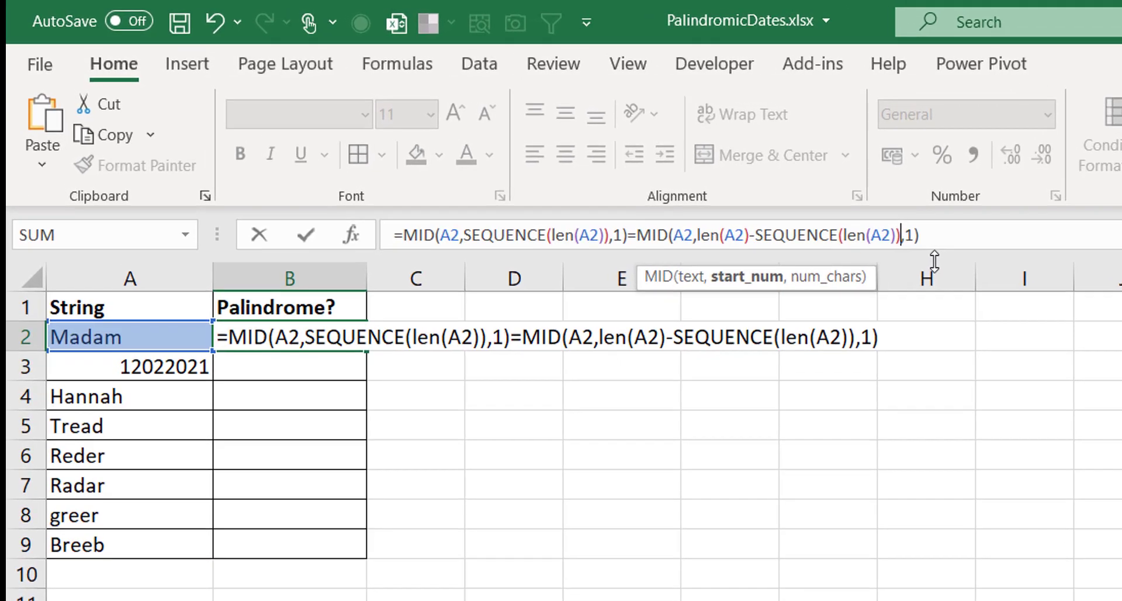
pyautogui.hotkey('shift', 'Left')
pyautogui.hotkey('shift', 'Left')
pyautogui.hotkey('shift', 'Left')
pyautogui.hotkey('shift', 'Left')
pyautogui.hotkey('shift', 'Left')
pyautogui.hotkey('shift', 'Left')
pyautogui.hotkey('shift', 'Left')
pyautogui.hotkey('shift', 'Left')
pyautogui.hotkey('shift', 'Left')
pyautogui.hotkey('shift', 'Left')
pyautogui.hotkey('shift', 'Left')
pyautogui.hotkey('shift', 'Left')
pyautogui.hotkey('shift', 'Left')
pyautogui.hotkey('shift', 'Left')
pyautogui.hotkey('shift', 'Left')
pyautogui.hotkey('shift', 'Left')
pyautogui.hotkey('shift', 'Left')
pyautogui.hotkey('shift', 'Left')
pyautogui.hotkey('shift', 'Left')
pyautogui.hotkey('shift', 'Left')
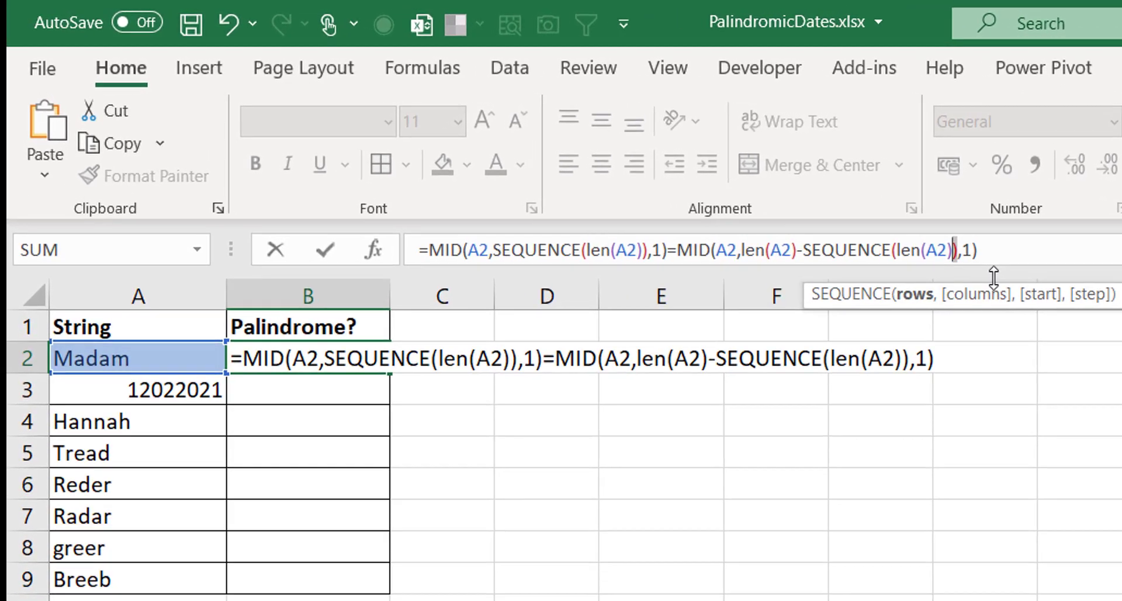
pyautogui.hotkey('shift', 'Left')
pyautogui.hotkey('shift', 'Left')
pyautogui.hotkey('shift', 'Left')
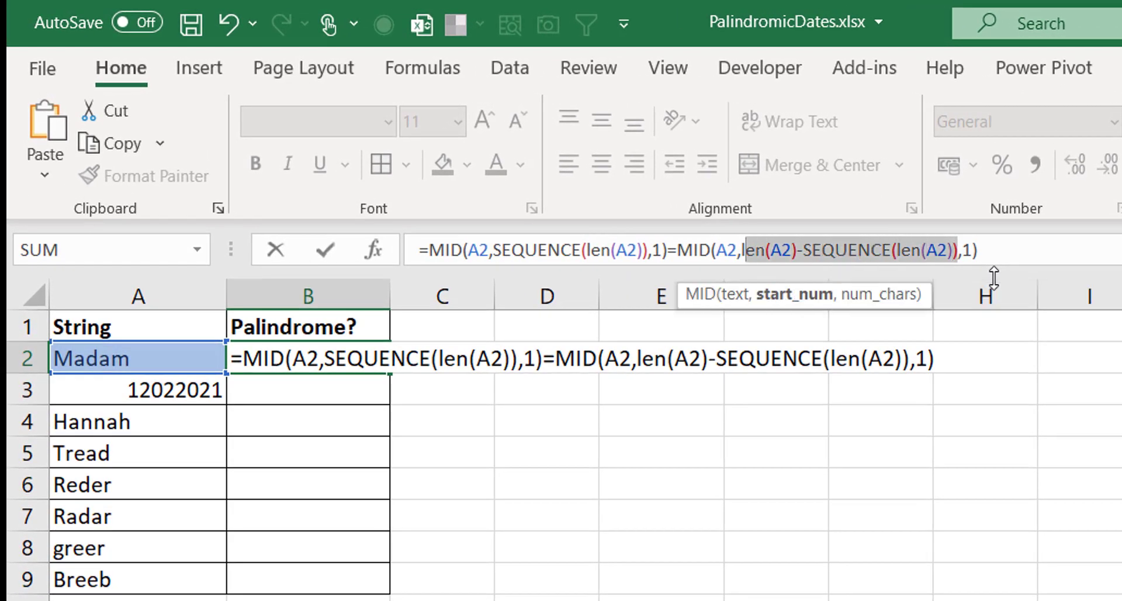
pyautogui.press('F9')
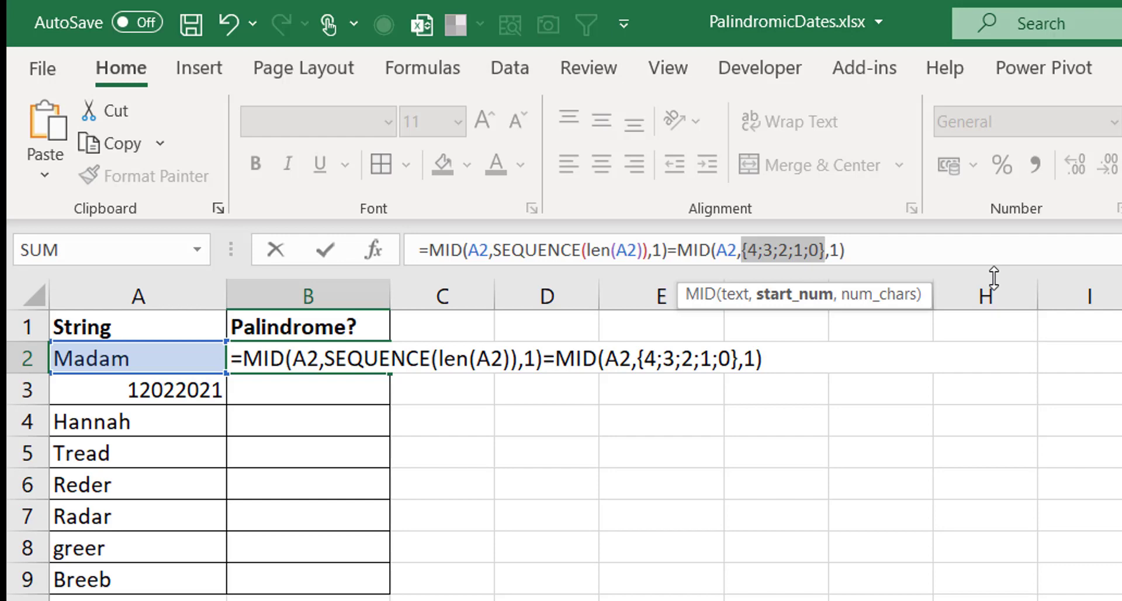
pyautogui.hotkey('ctrl', 'z')
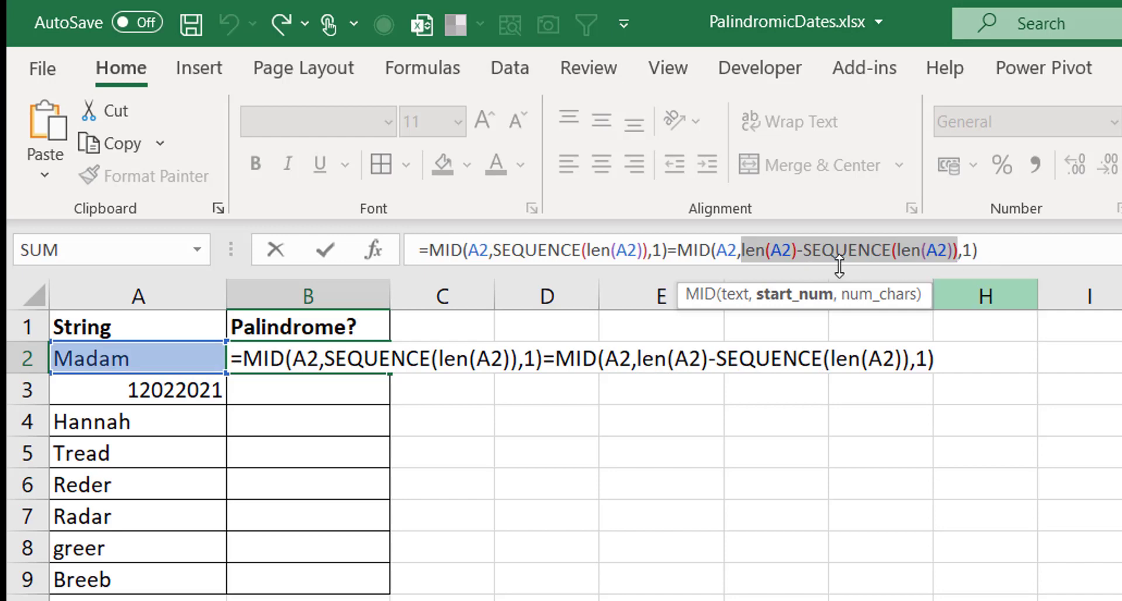
# Prefix the reversed start position with 1+, making 1+len(A2)-SEQUENCE(len(A2))
pyautogui.click(743, 251)
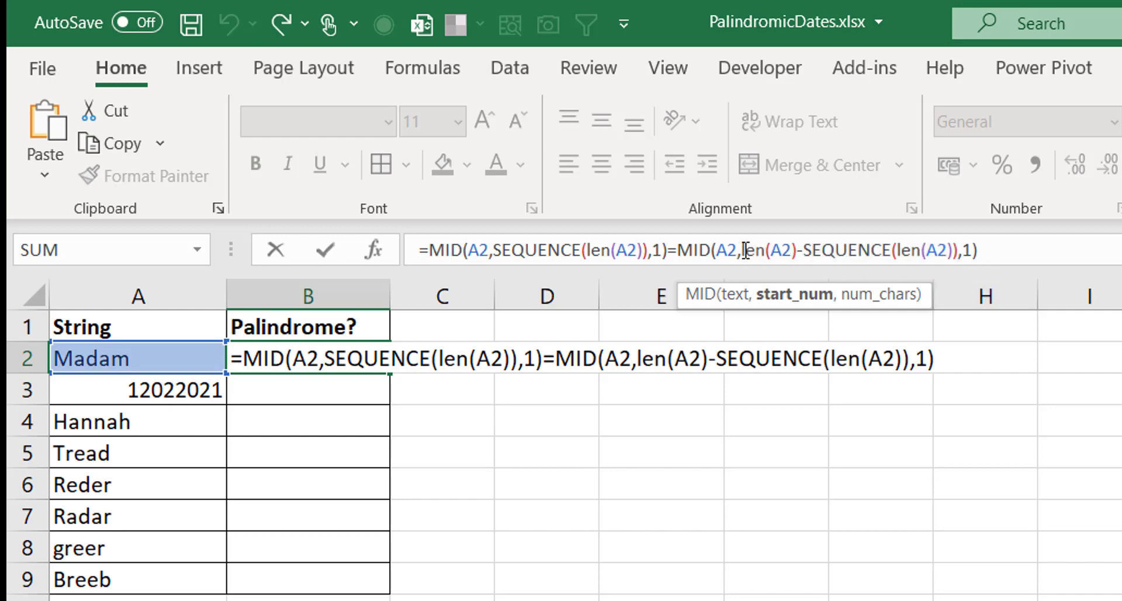
pyautogui.write('1+')
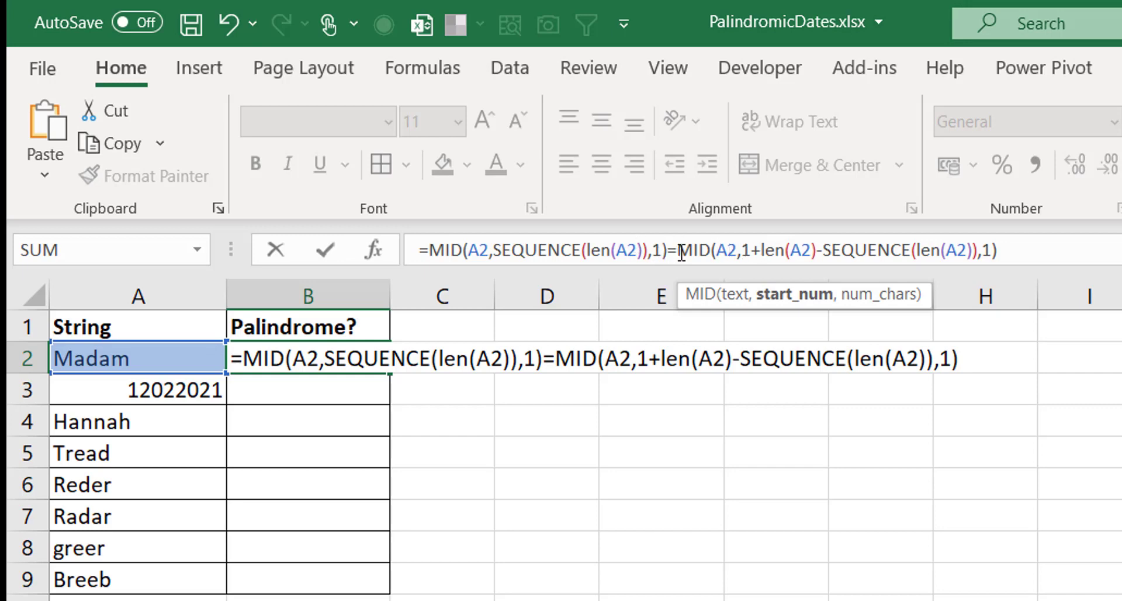
pyautogui.moveTo(677, 254); pyautogui.dragTo(1009, 275)
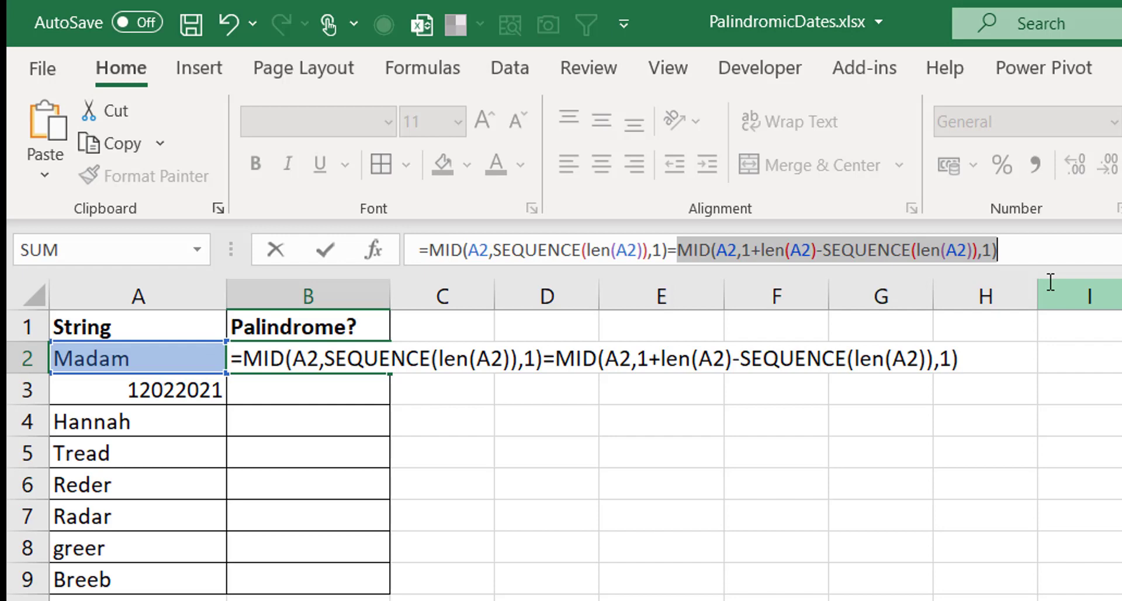
pyautogui.press('F9')
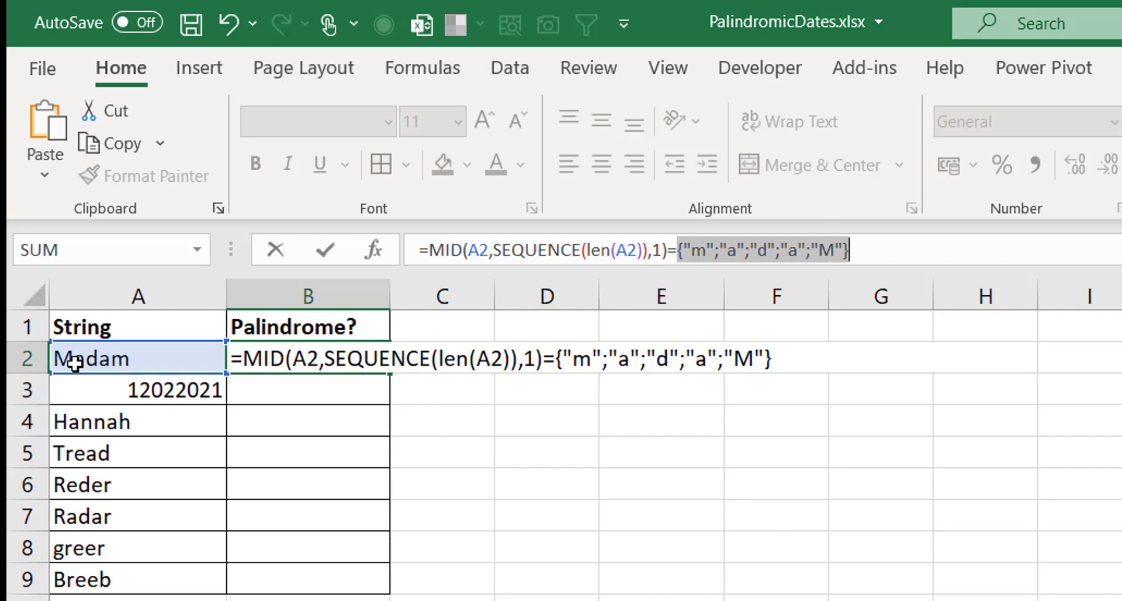
pyautogui.hotkey('ctrl', 'z')
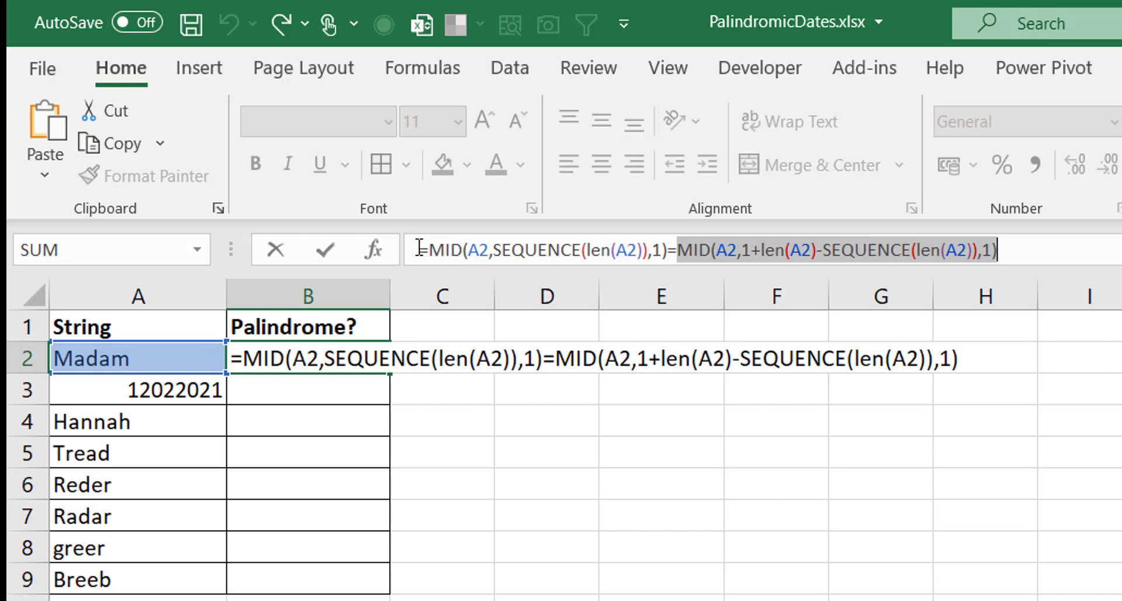
pyautogui.moveTo(421, 249); pyautogui.dragTo(668, 249)
pyautogui.moveTo(720, 320); pyautogui.dragTo(1000, 257)
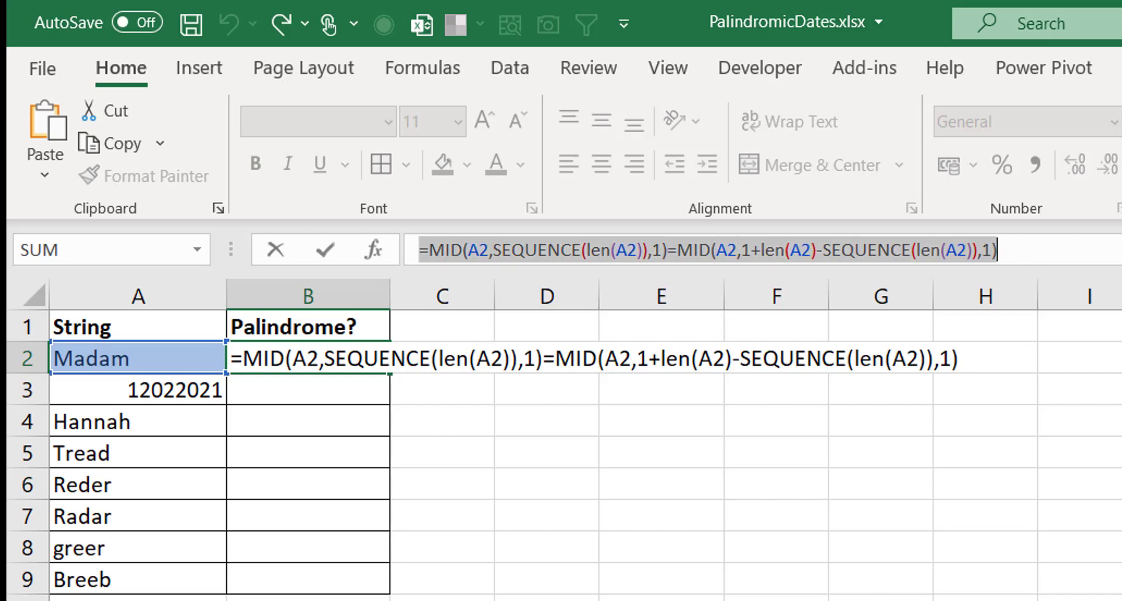
pyautogui.press('F9')
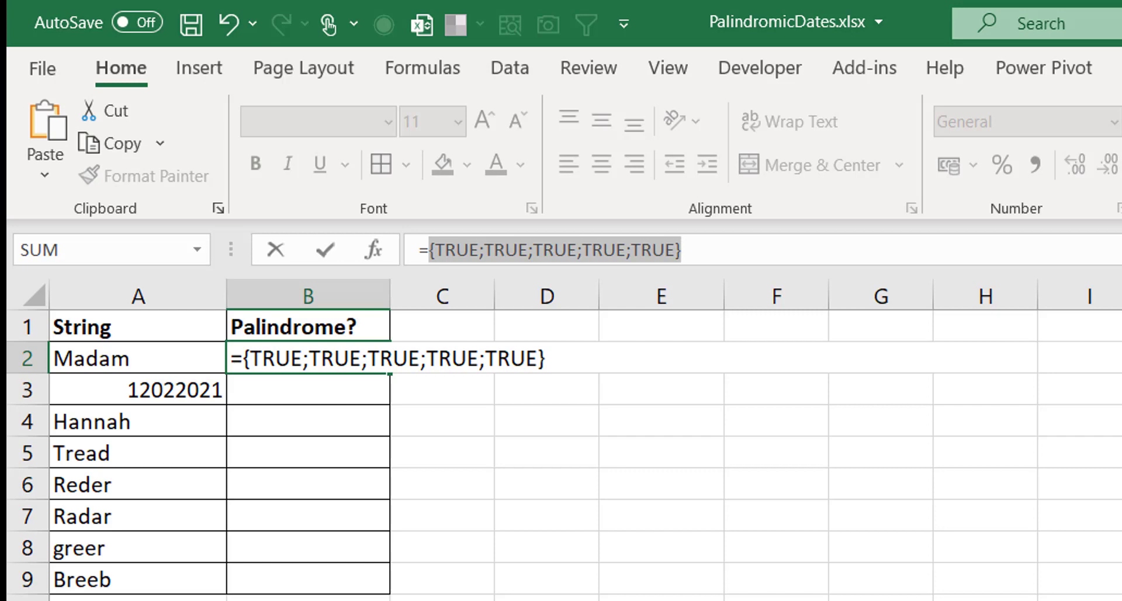
pyautogui.hotkey('ctrl', 'z')
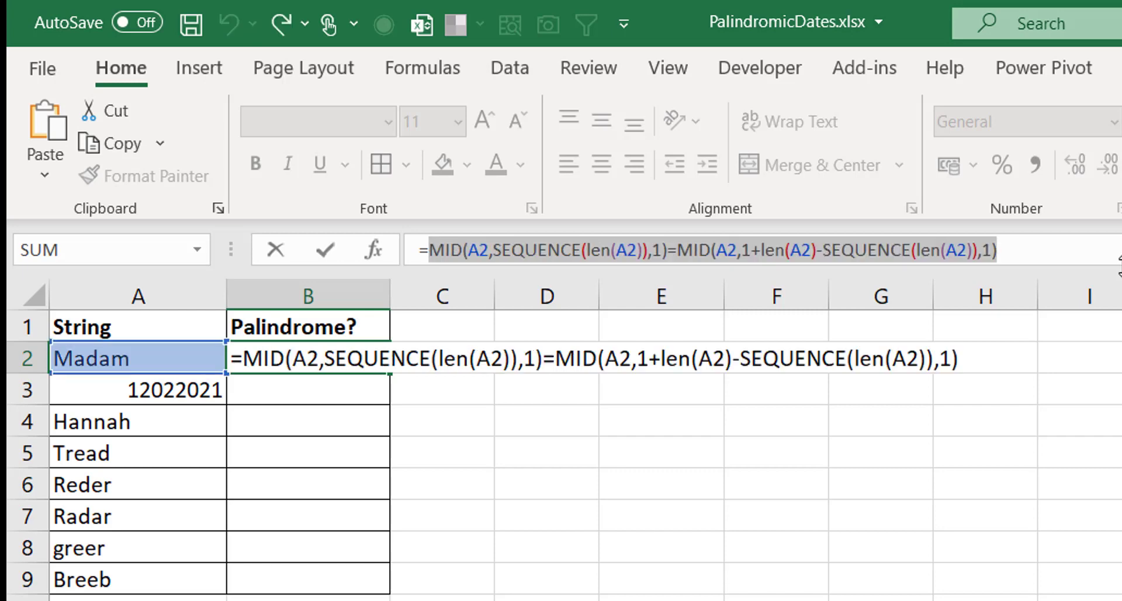
# Wrap the character comparison as =sum(1*(…)) around the existing MID formula
pyautogui.click(435, 258)
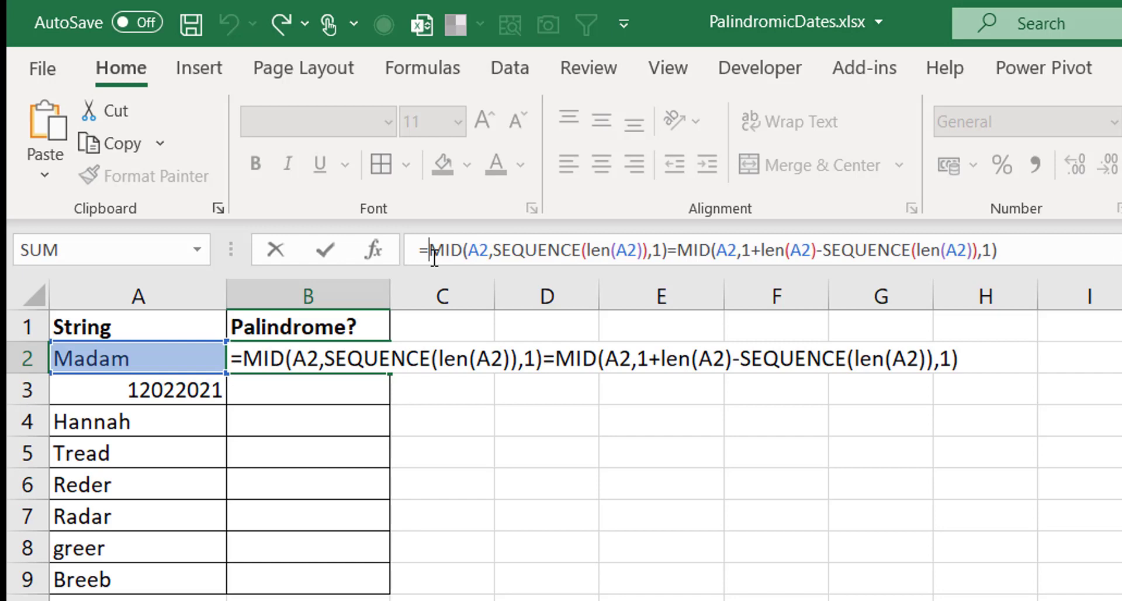
pyautogui.write('sum(')
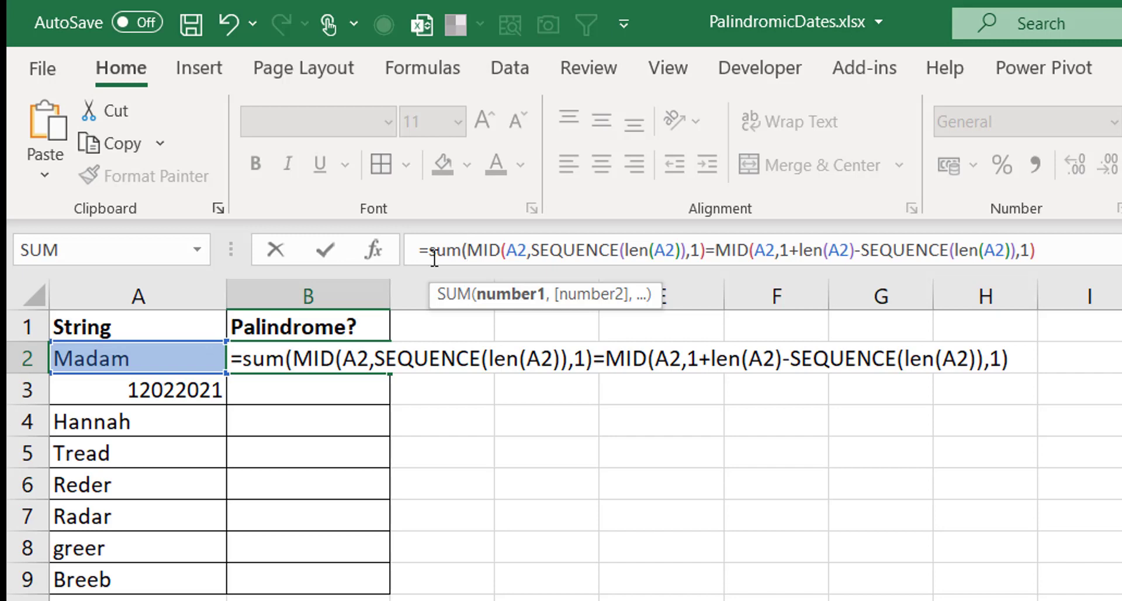
pyautogui.write('1*(')
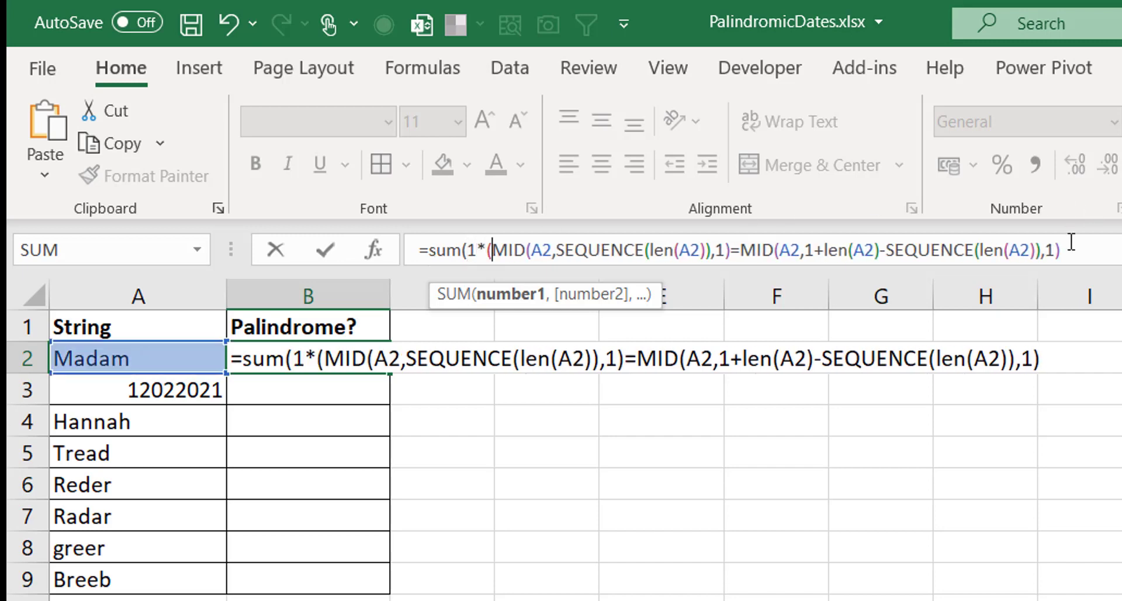
pyautogui.click(1099, 257)
pyautogui.write(')')
pyautogui.write(')')
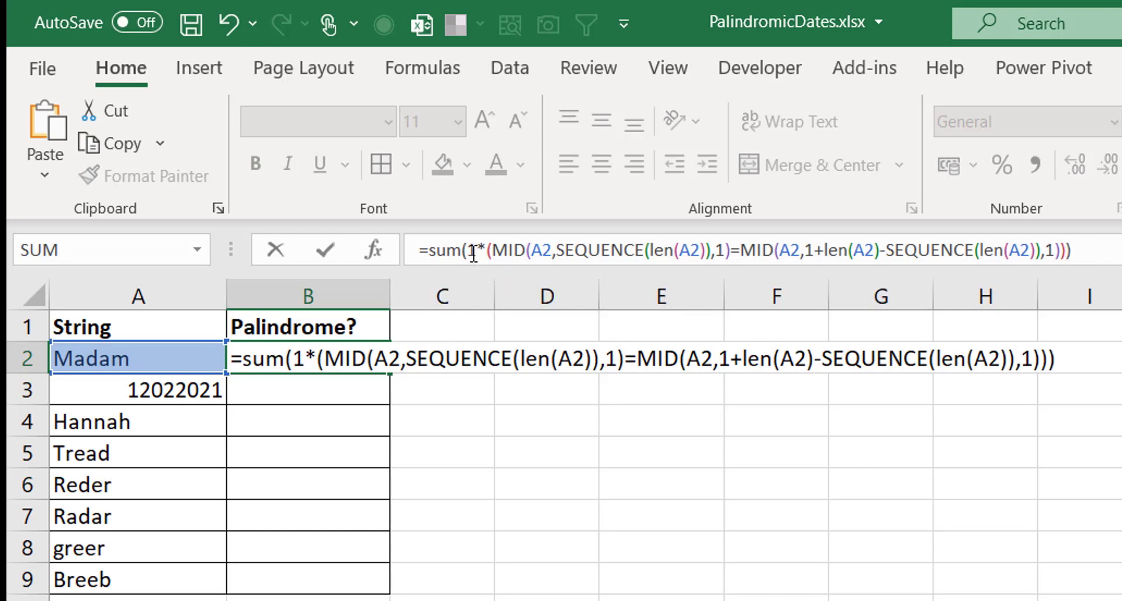
# Preview the 1* comparison as an array of ones with F9, then undo
pyautogui.moveTo(471, 252); pyautogui.dragTo(1068, 264)
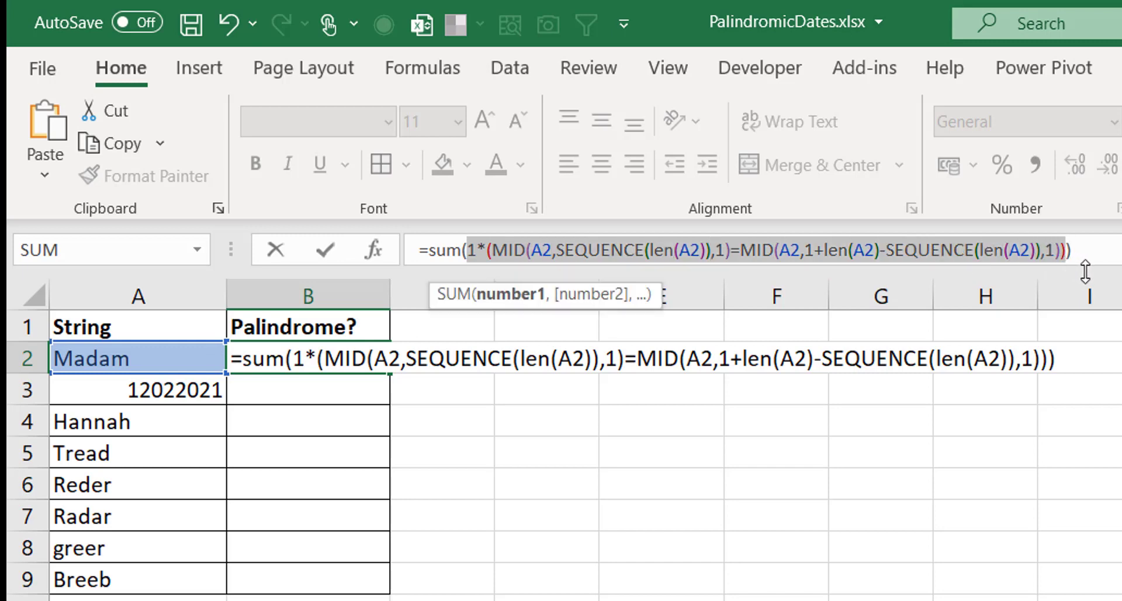
pyautogui.press('F9')
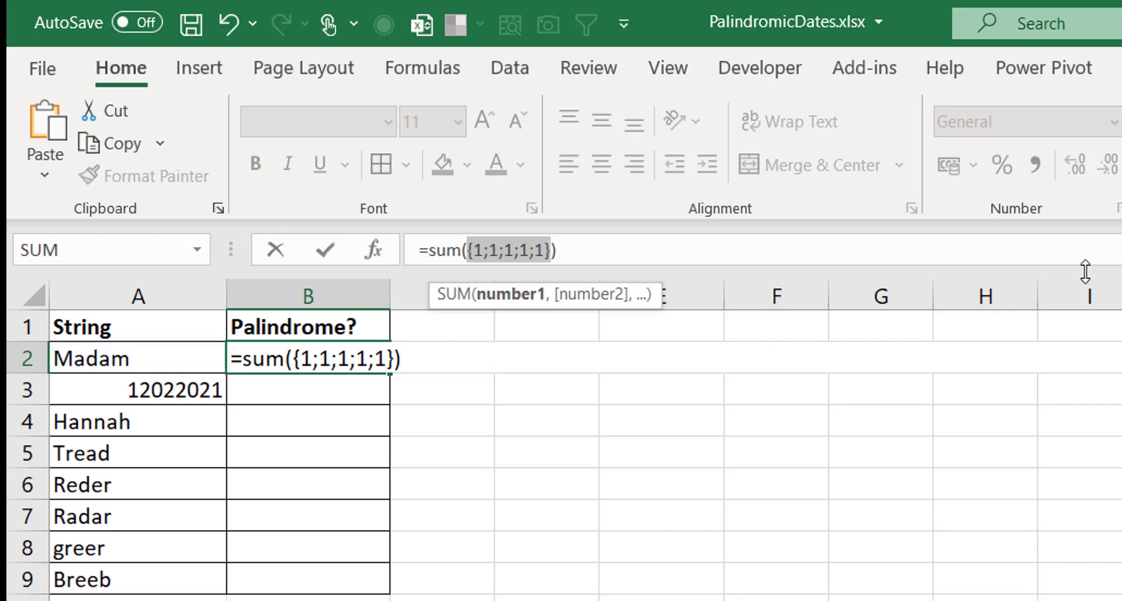
pyautogui.hotkey('ctrl', 'z')
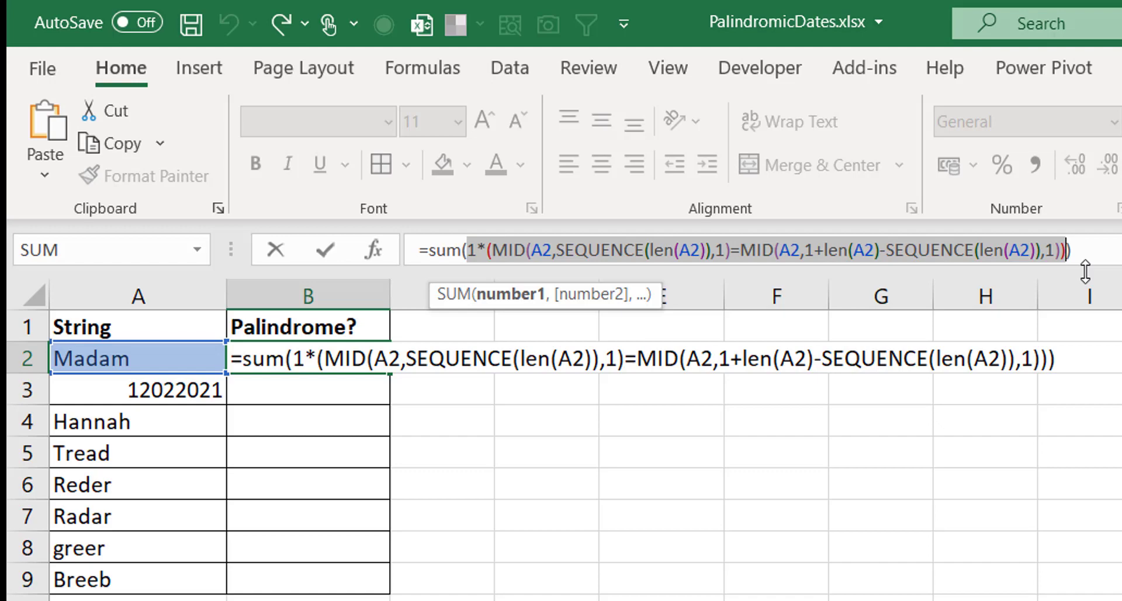
pyautogui.press('End')
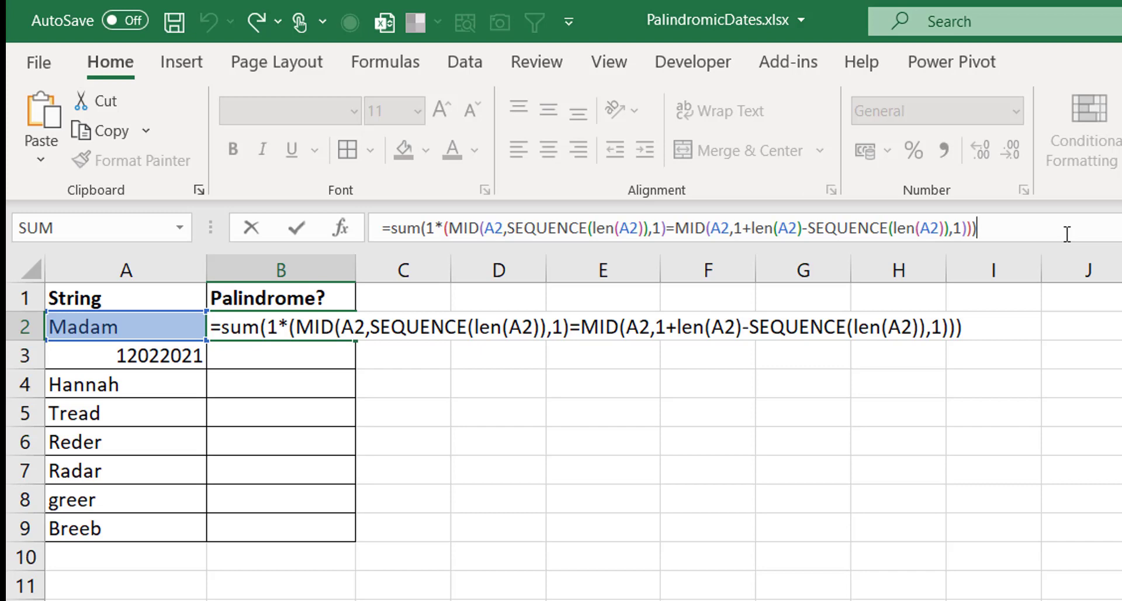
# Finish B2 with =LEN(A2), commit it, and fill the formula down to B9
pyautogui.write('=')
pyautogui.write('len')
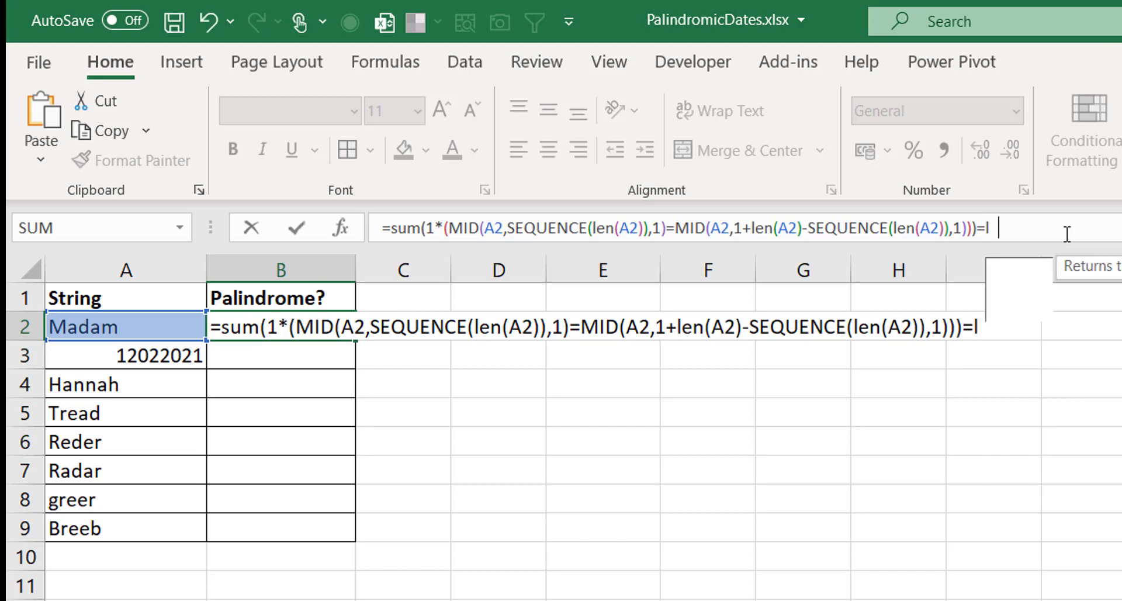
pyautogui.press('Tab')
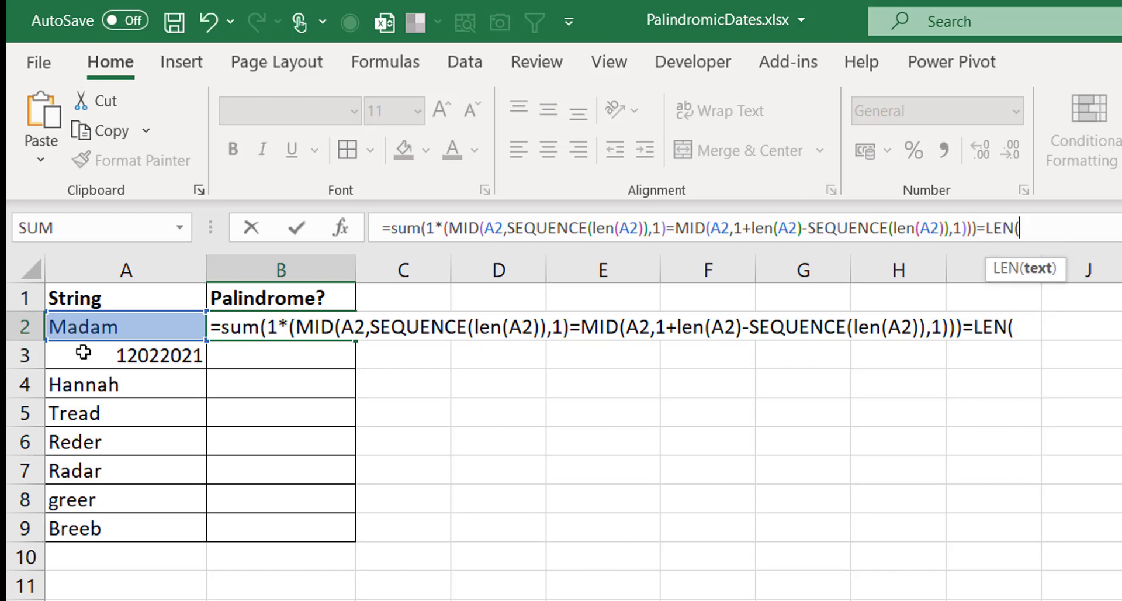
pyautogui.click(72, 329)
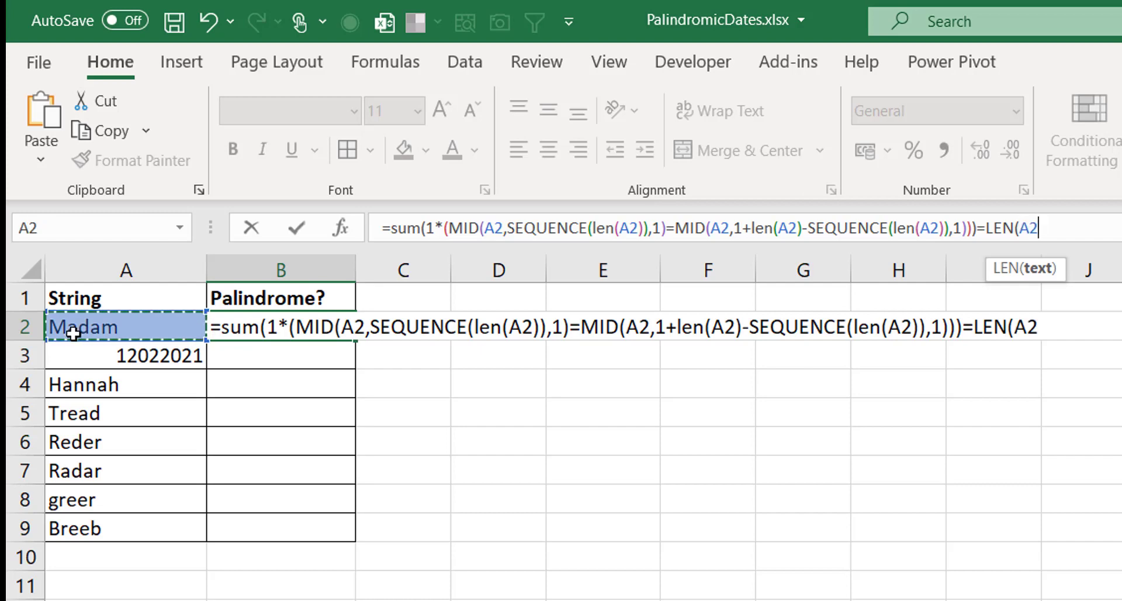
pyautogui.write(')')
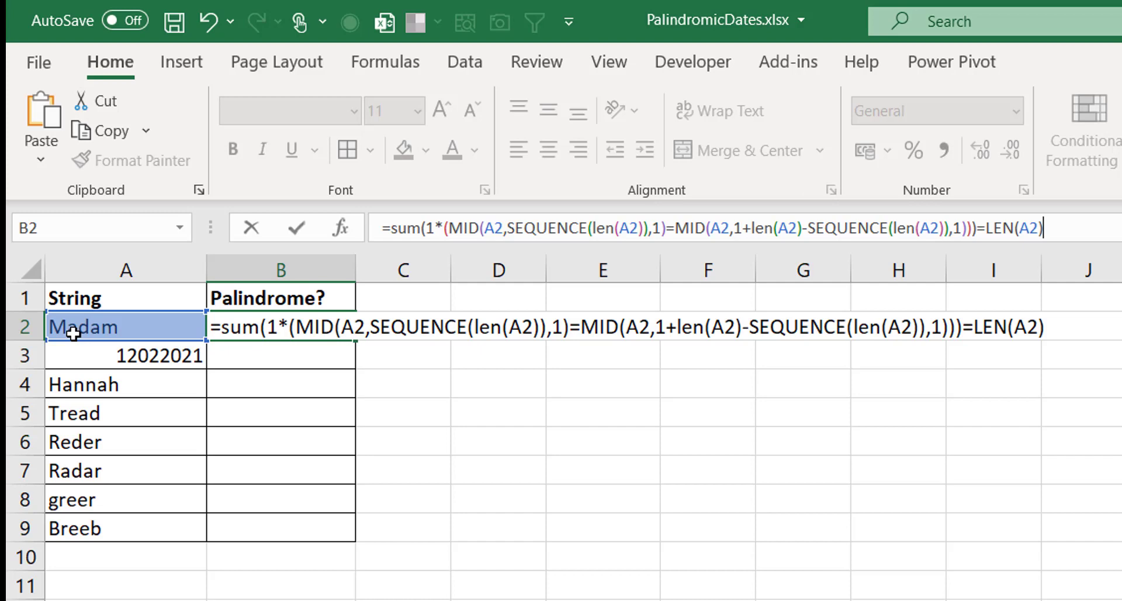
pyautogui.hotkey('ctrl', 'Return')
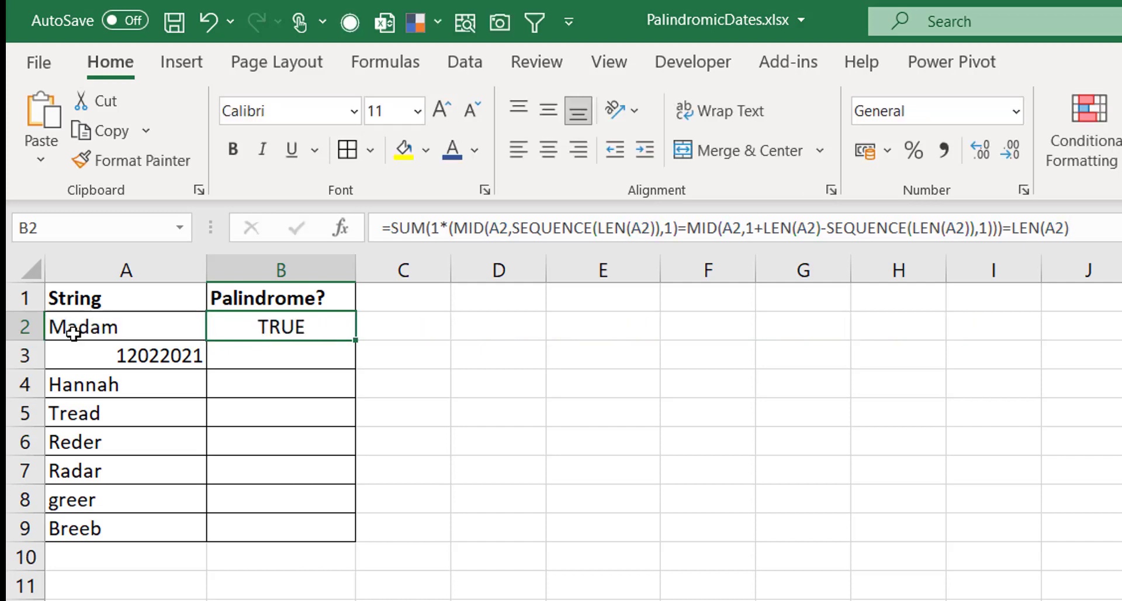
pyautogui.doubleClick(353, 342)
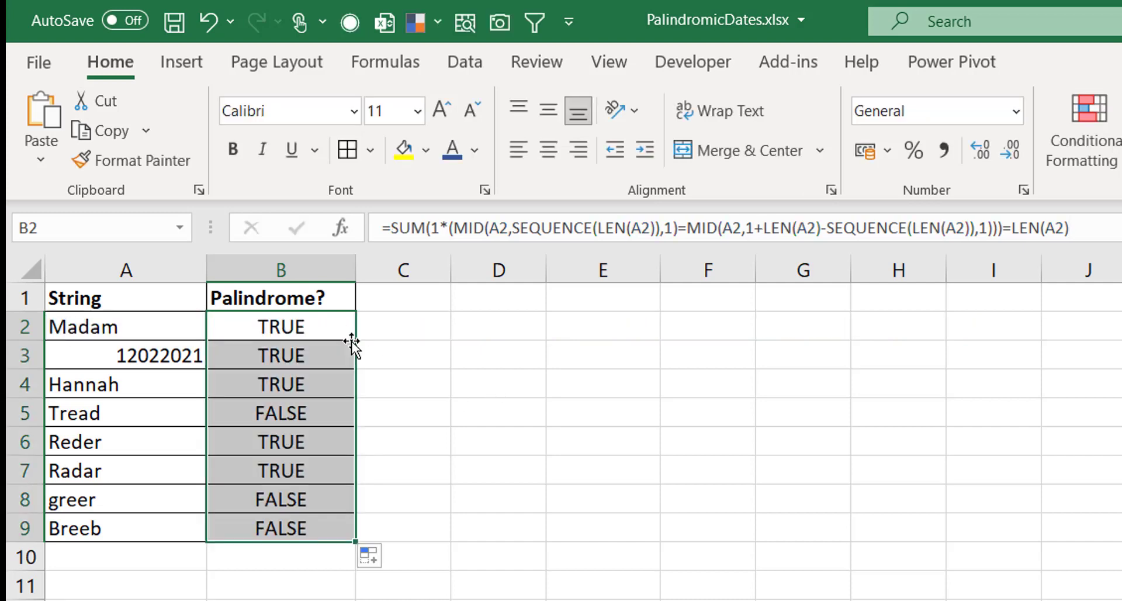
# Check the results for 12022021, Tread, greer and Breeb against their strings
pyautogui.click(153, 355)
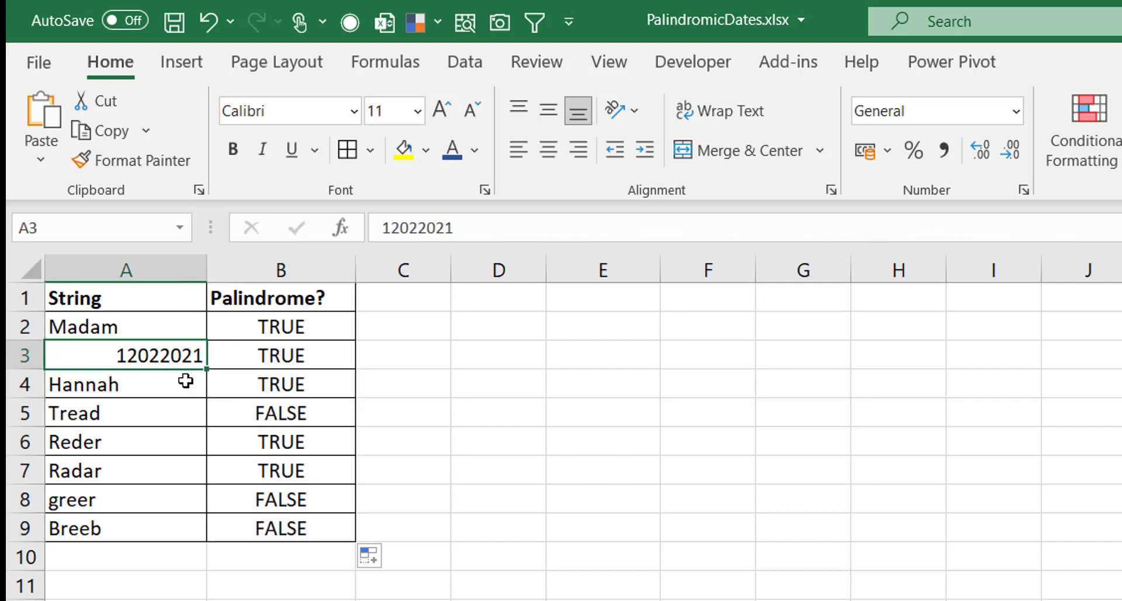
pyautogui.click(135, 421)
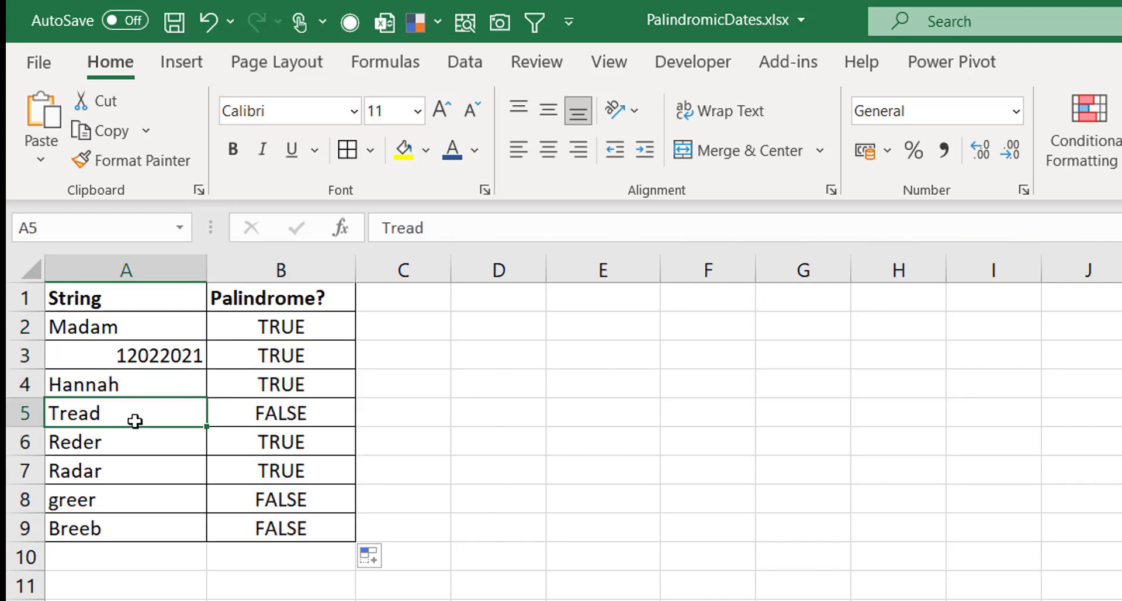
pyautogui.click(145, 502)
pyautogui.click(156, 522)
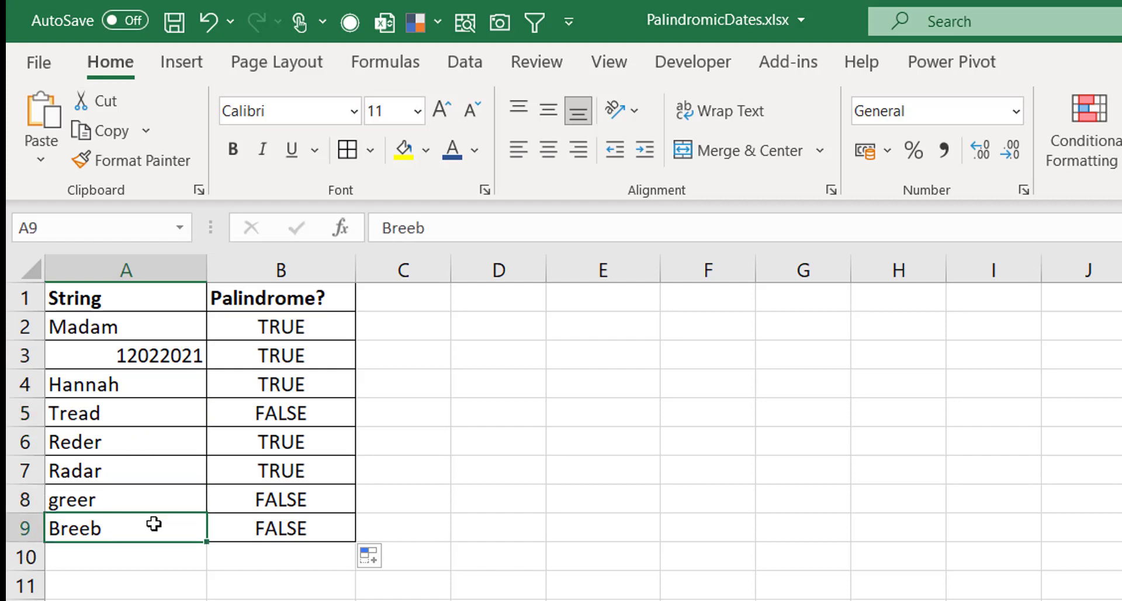
pyautogui.click(315, 337)
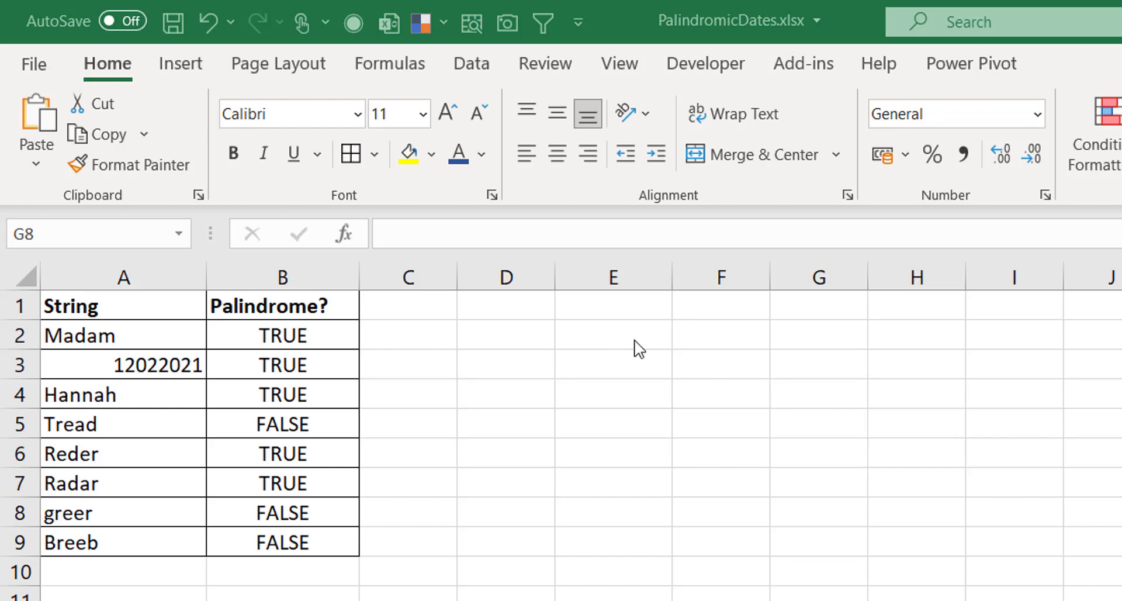
# Type the numbers 1 through 6 across E2:J2
pyautogui.click(749, 341)
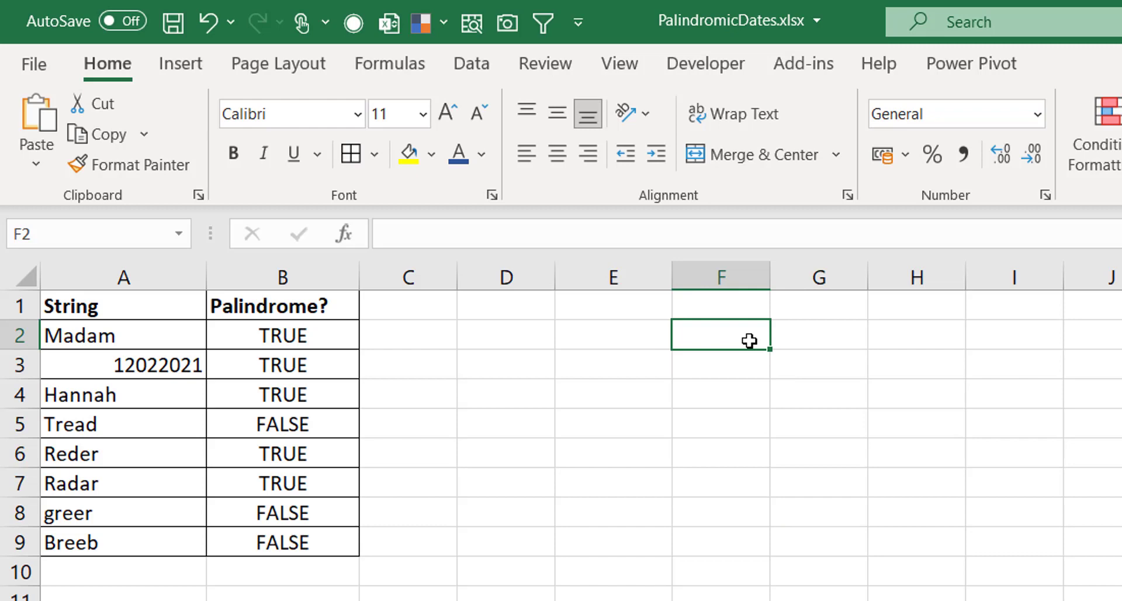
pyautogui.press('Left')
pyautogui.write('1')
pyautogui.press('Tab')
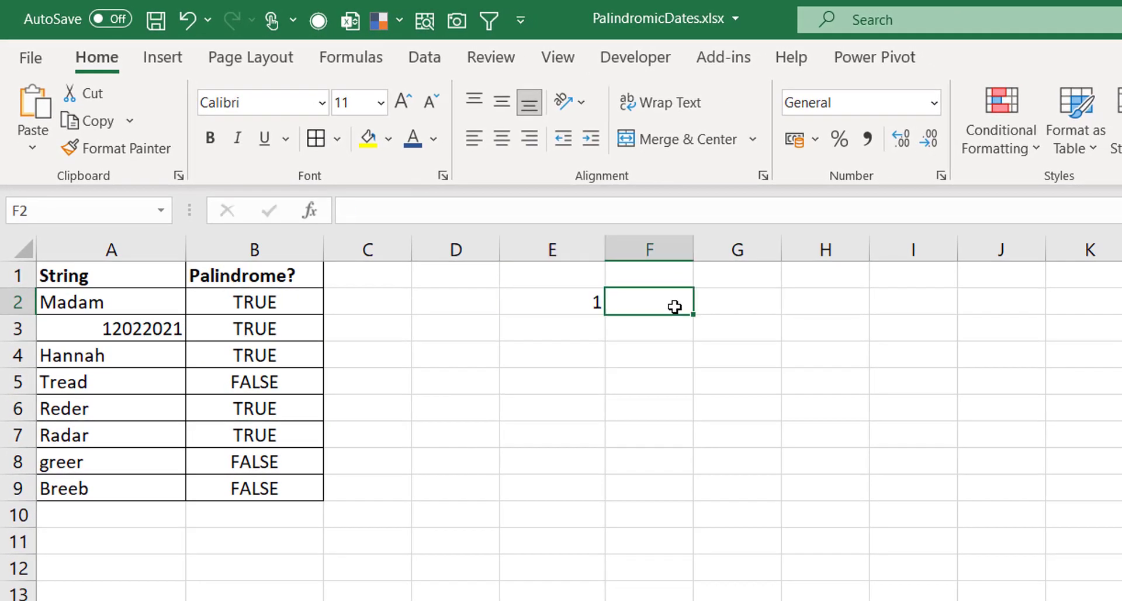
pyautogui.write('2\t')
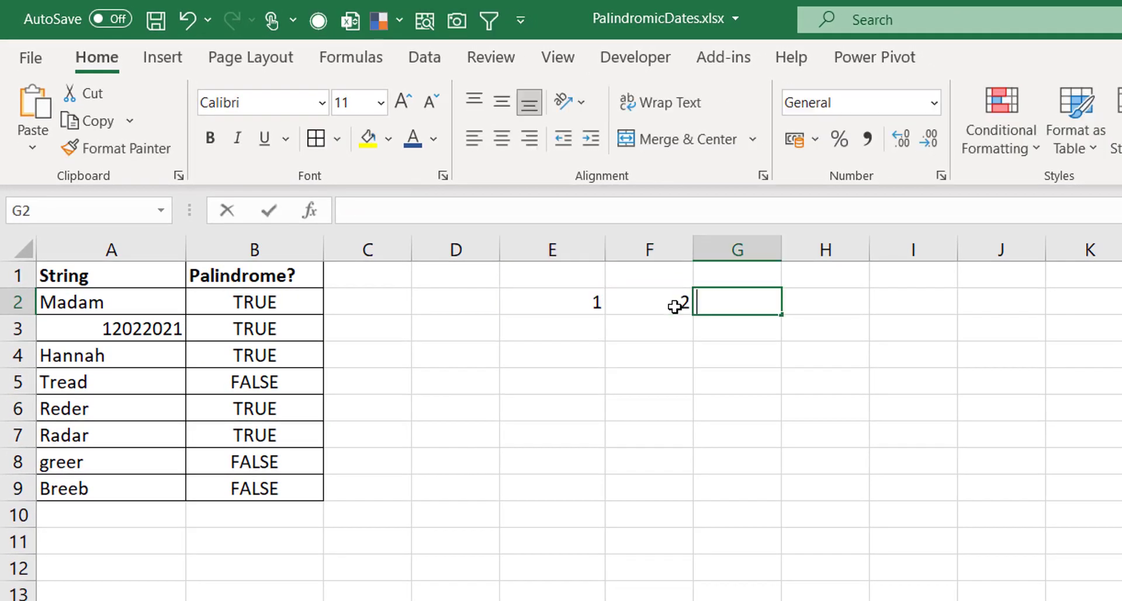
pyautogui.write('3\t4\t5\t6')
pyautogui.hotkey('ctrl', 'Return')
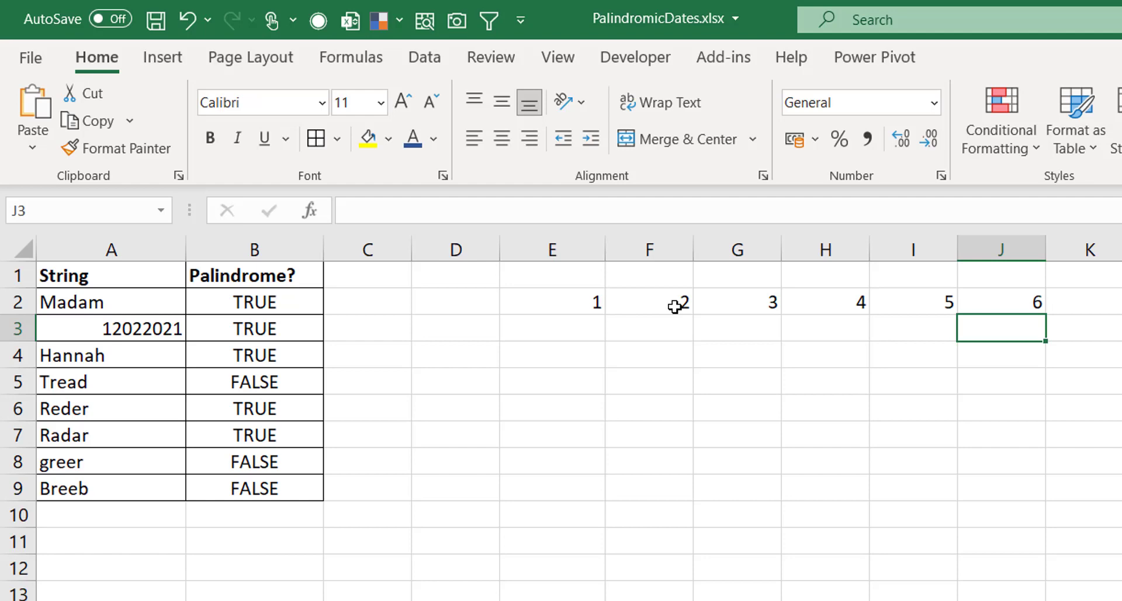
# Enter 1 through 6 leftward from J3 to E3, mirroring the row above
pyautogui.write('1')
pyautogui.press('Left')
pyautogui.write('2')
pyautogui.press('Left')
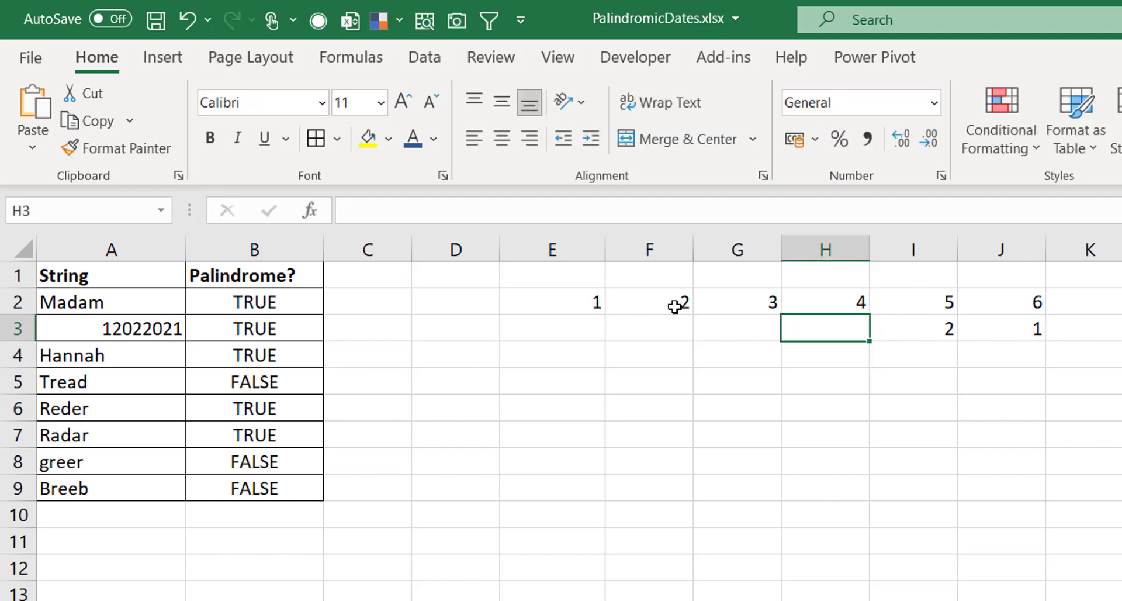
pyautogui.write('3')
pyautogui.press('Left')
pyautogui.write('4')
pyautogui.press('Left')
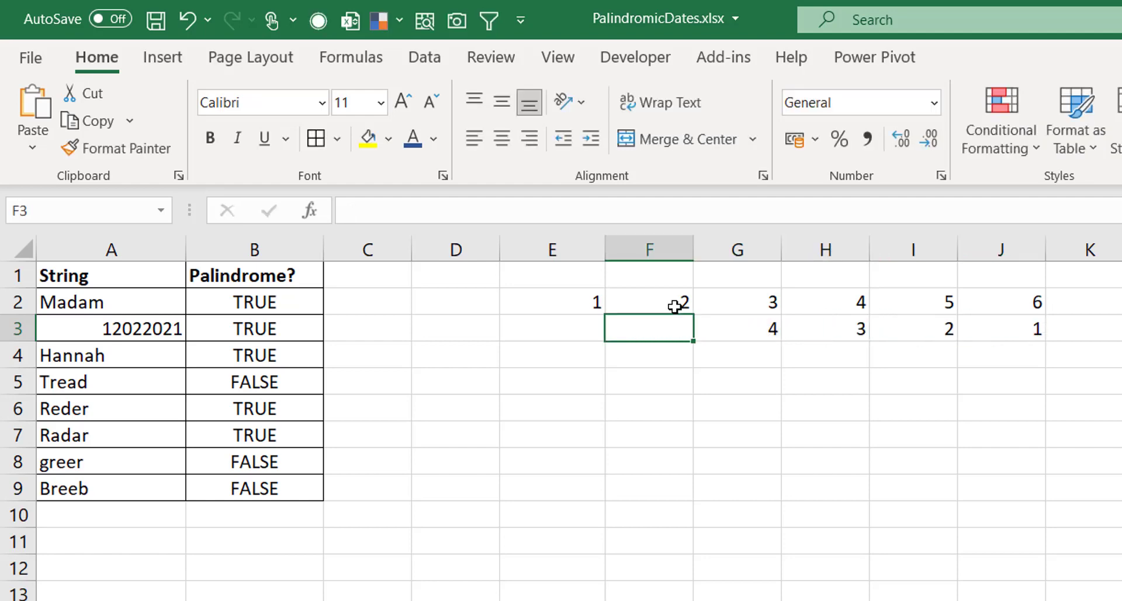
pyautogui.write('5')
pyautogui.press('Left')
pyautogui.write('6')
pyautogui.press('Up')
# Apply General number format to E3 so it shows 6 instead of a date
pyautogui.press('Down')
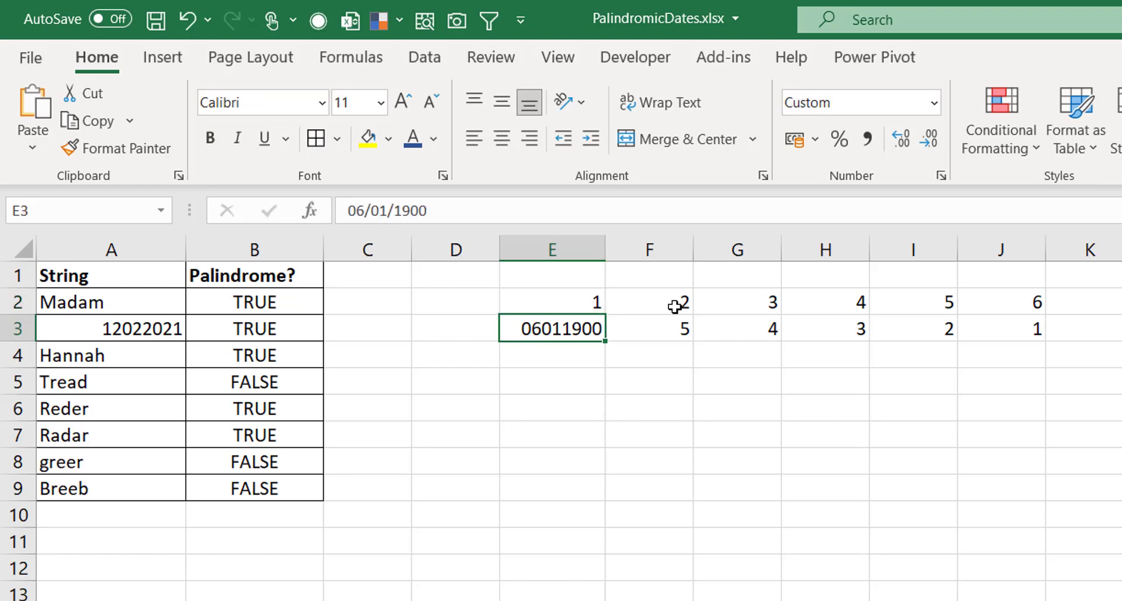
pyautogui.hotkey('ctrl', 'shift', '~')
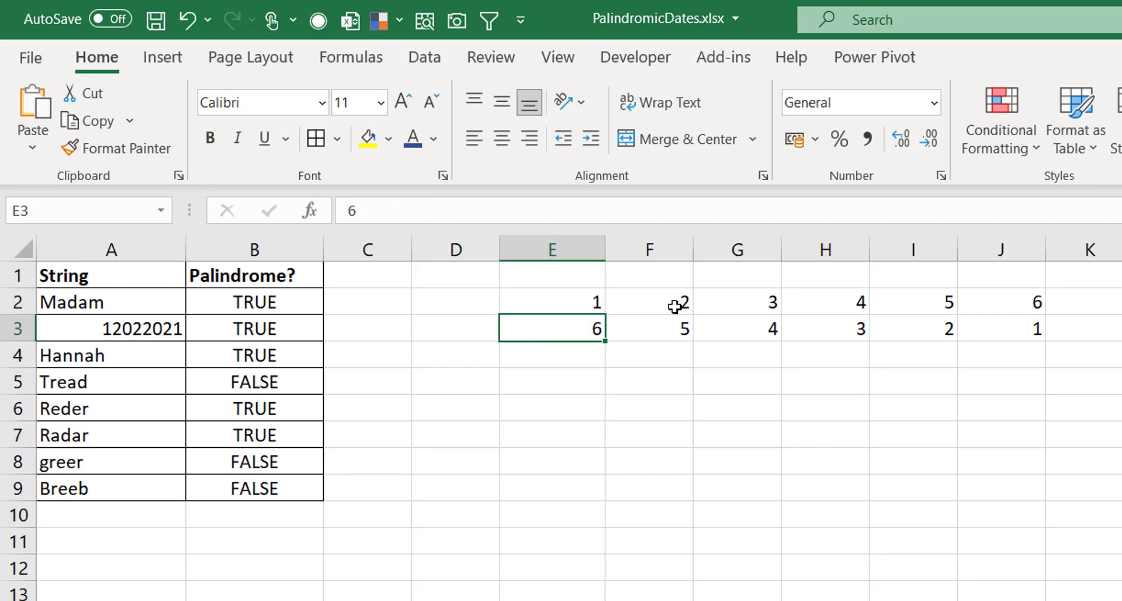
pyautogui.press('Up')
pyautogui.press('Down')
# Fill E2:G3, the first half of both number rows, yellow
pyautogui.moveTo(564, 303); pyautogui.dragTo(720, 328)
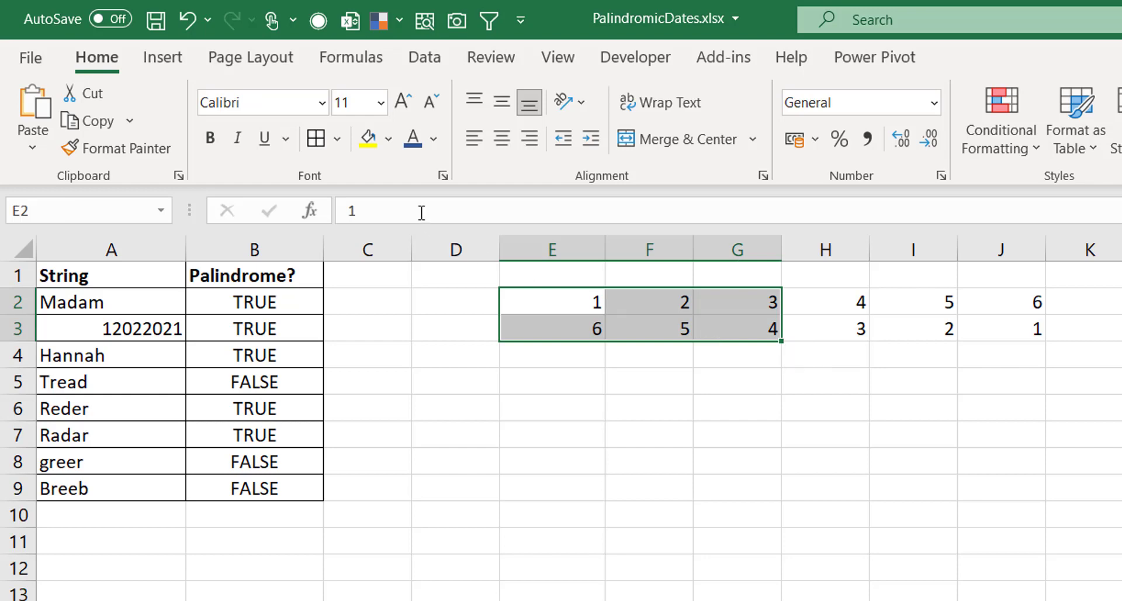
pyautogui.click(368, 139)
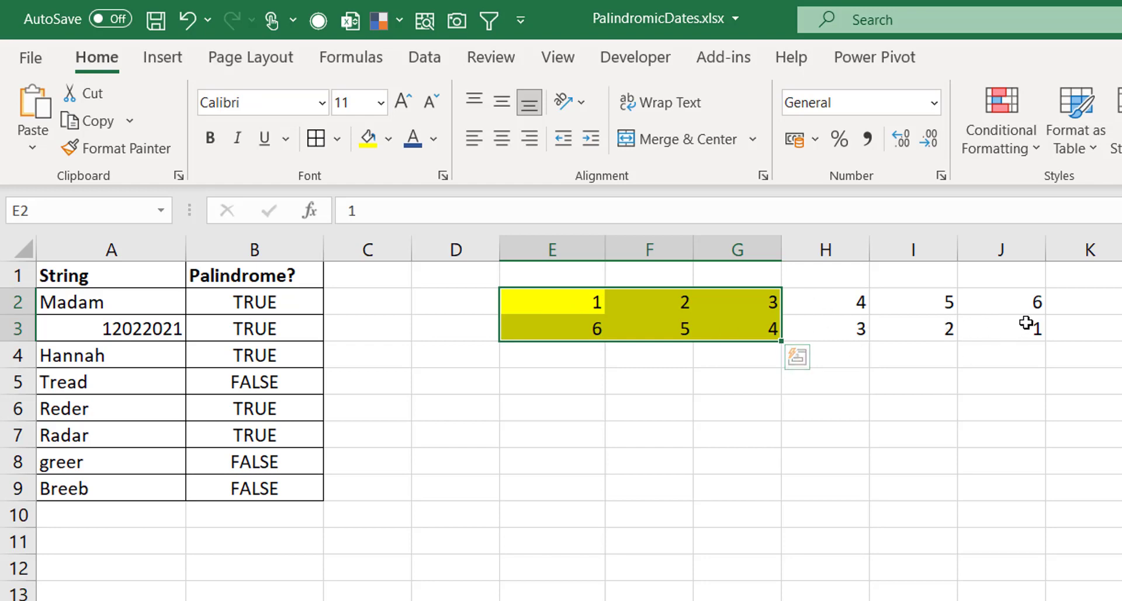
pyautogui.click(846, 309)
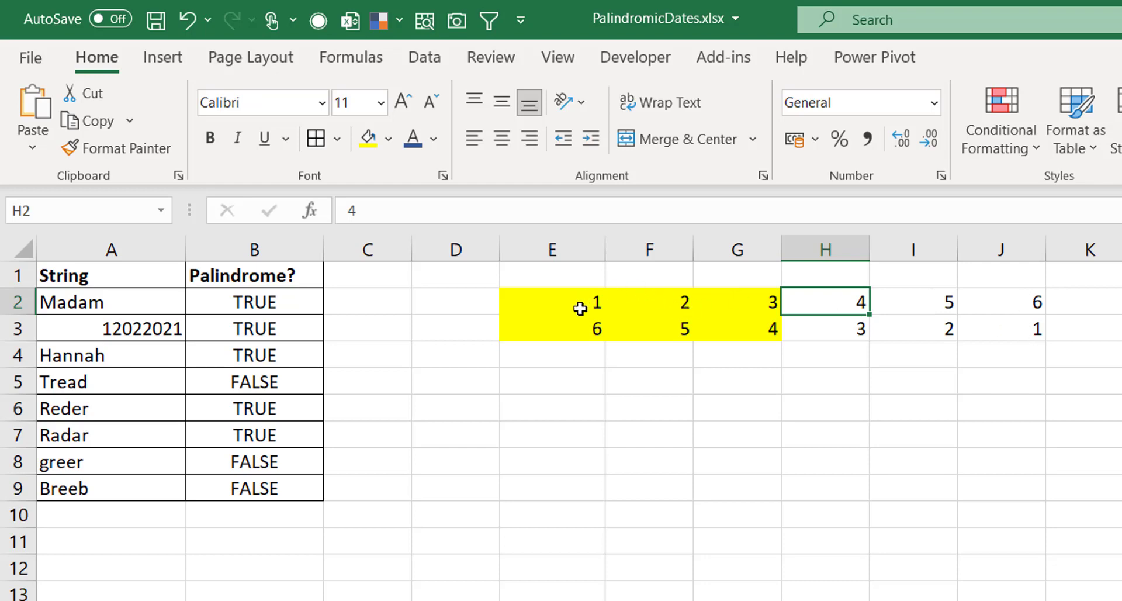
# Enter TRUE into all of E4:G4 at once
pyautogui.rightClick(573, 353)
pyautogui.click(558, 354)
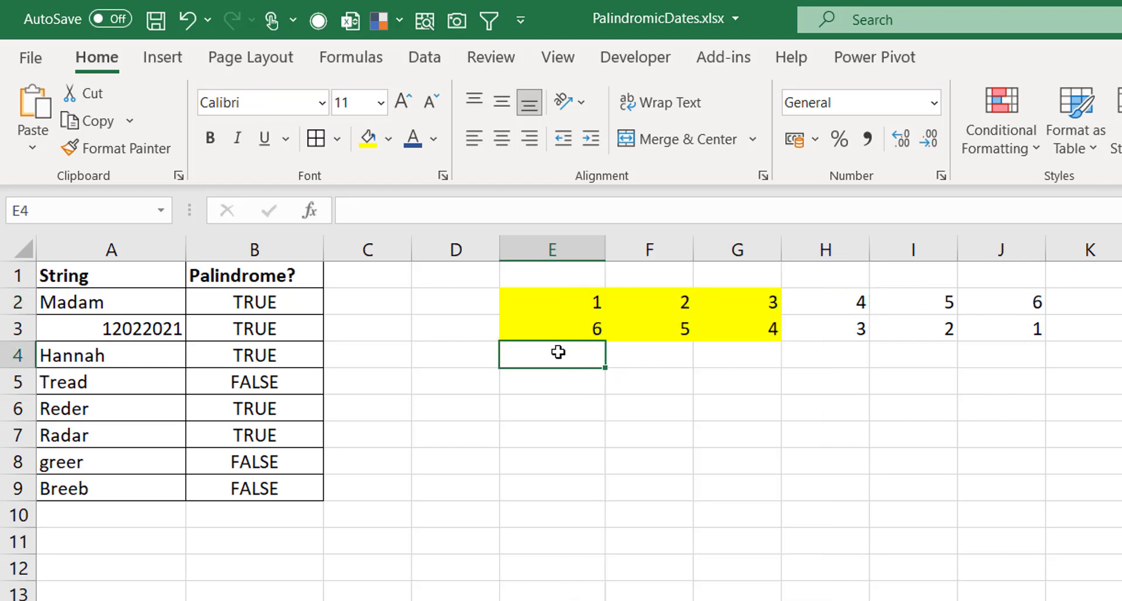
pyautogui.moveTo(553, 352); pyautogui.dragTo(742, 355)
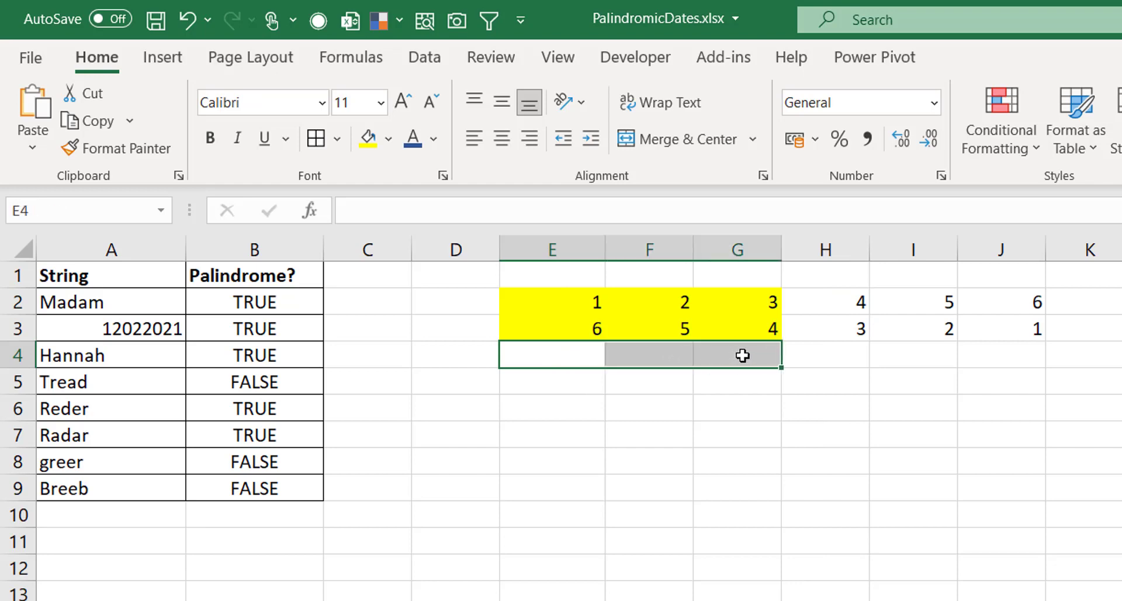
pyautogui.write('true')
pyautogui.hotkey('ctrl', 'Return')
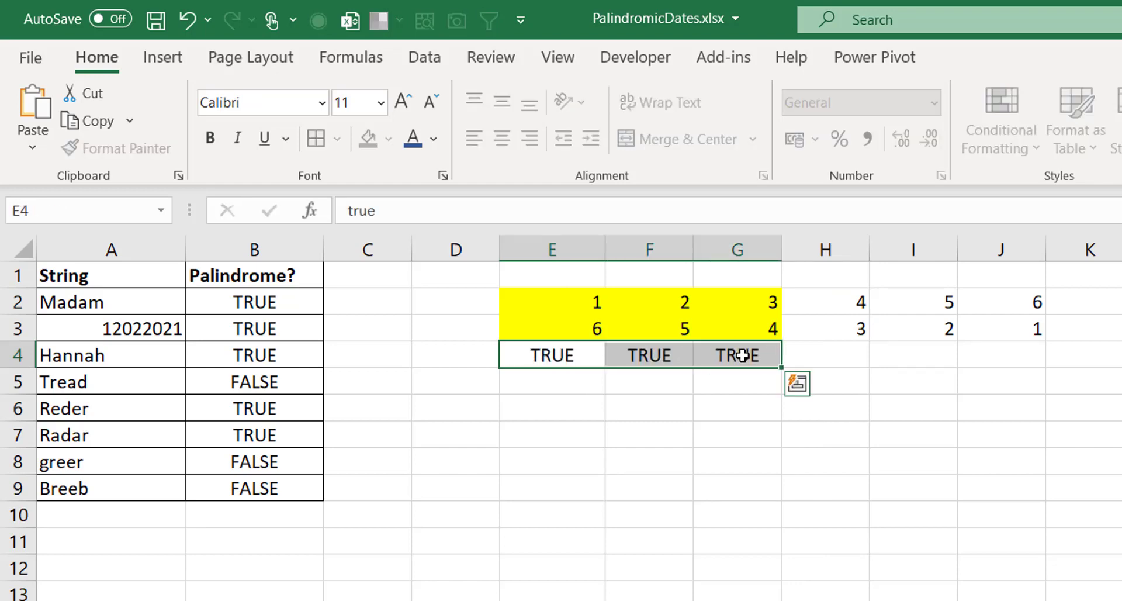